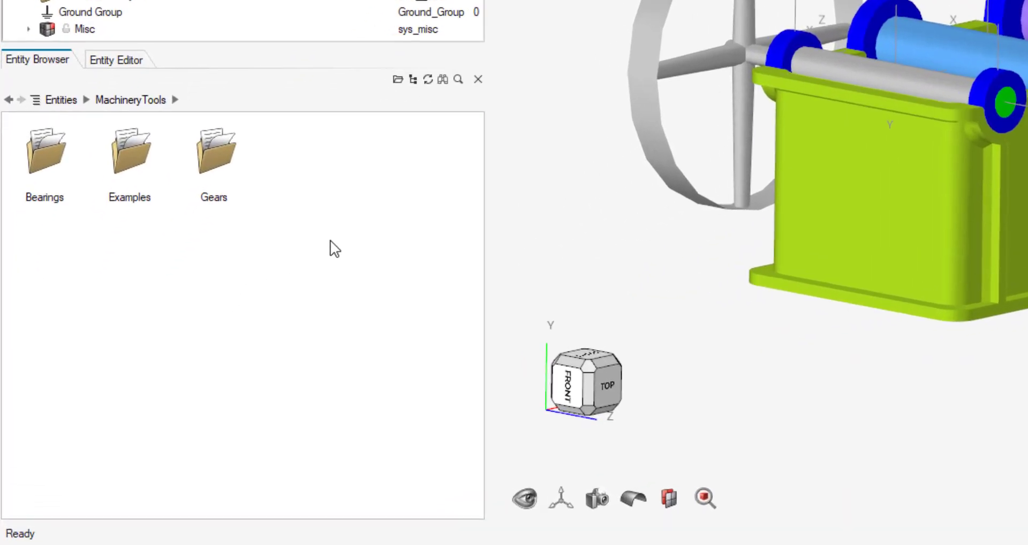
# Expand the MachineryTools Gears folder in the Entity Browser to list Helical and Planetary Gearset.
pyautogui.click(223, 155)
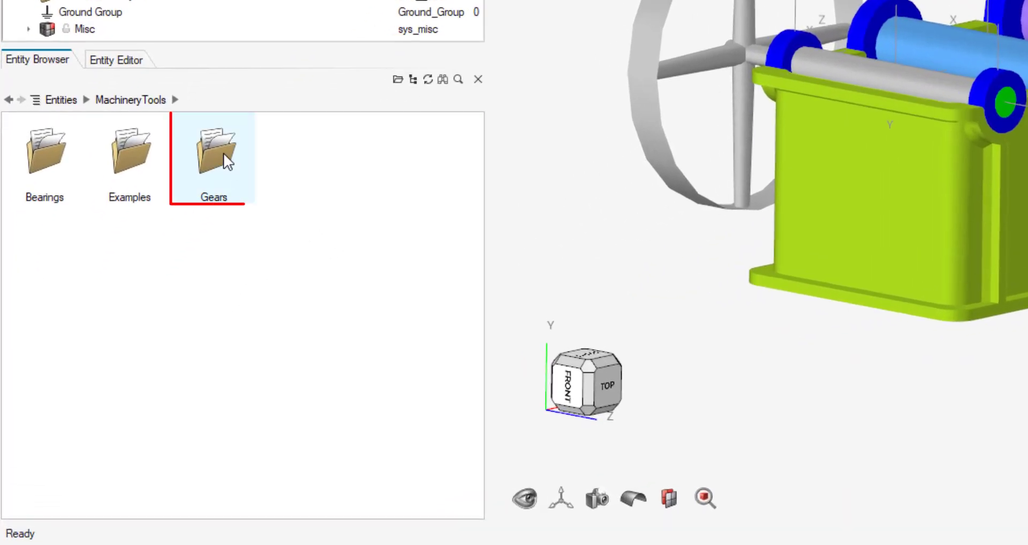
pyautogui.doubleClick(223, 154)
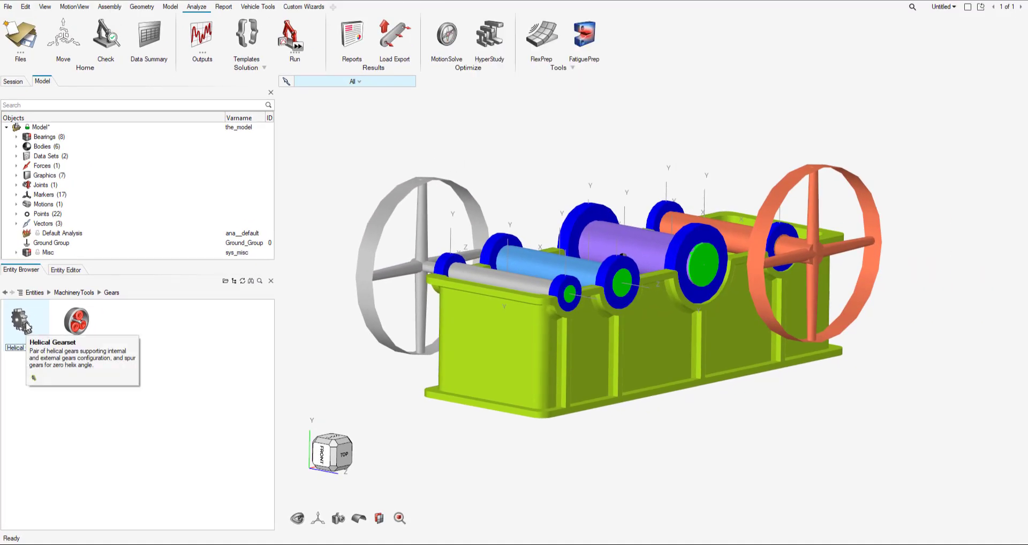
# Add a Helical Gearset between Shaft 2 and Input Shaft using the Input to Shaft 2 Gear 2 and Gear 1 markers.
pyautogui.doubleClick(27, 327)
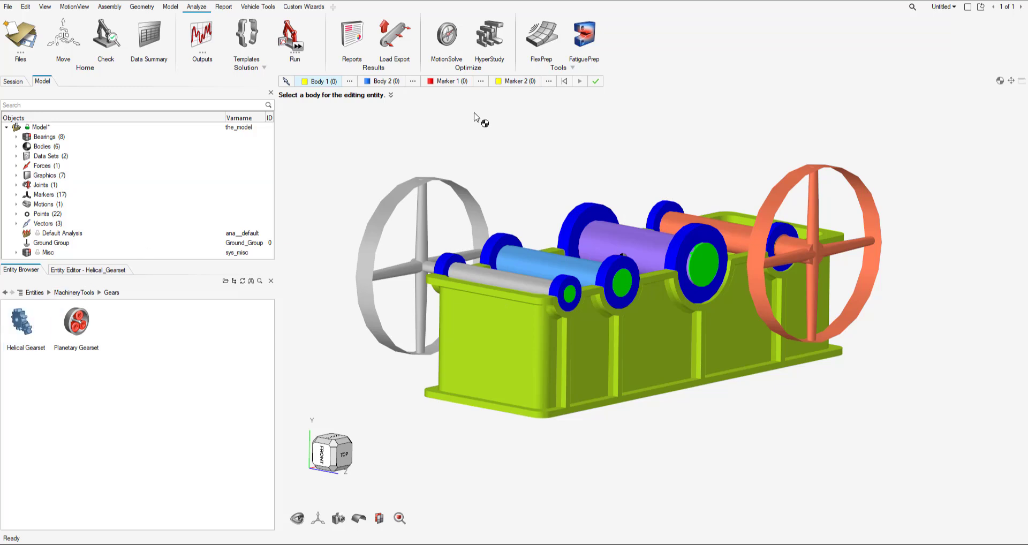
pyautogui.click(621, 234)
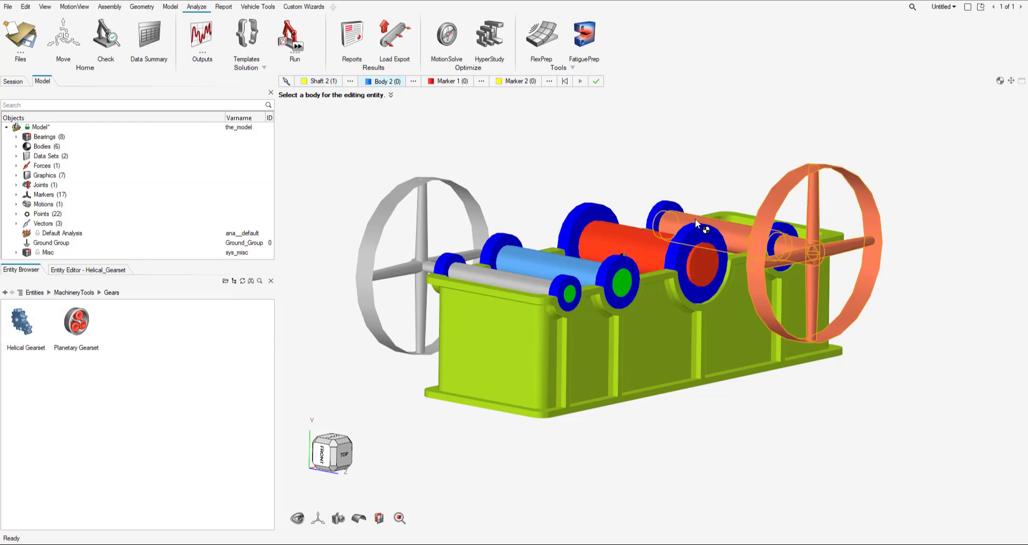
pyautogui.click(723, 226)
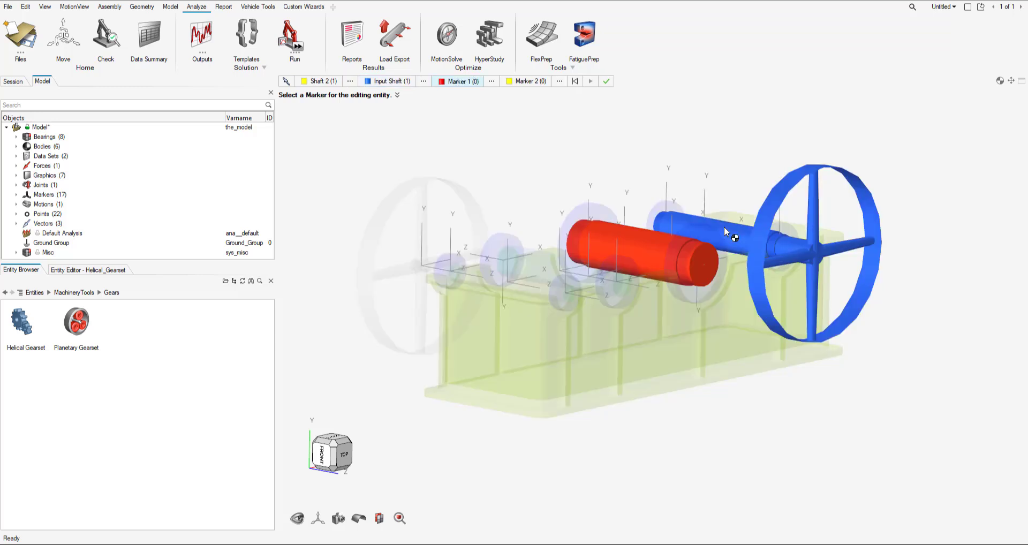
pyautogui.click(625, 219)
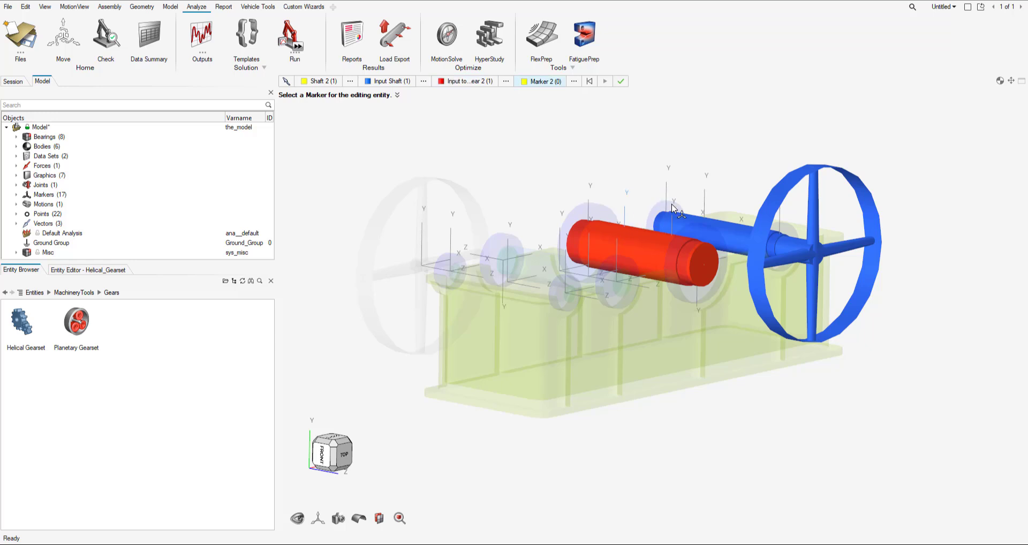
pyautogui.click(704, 204)
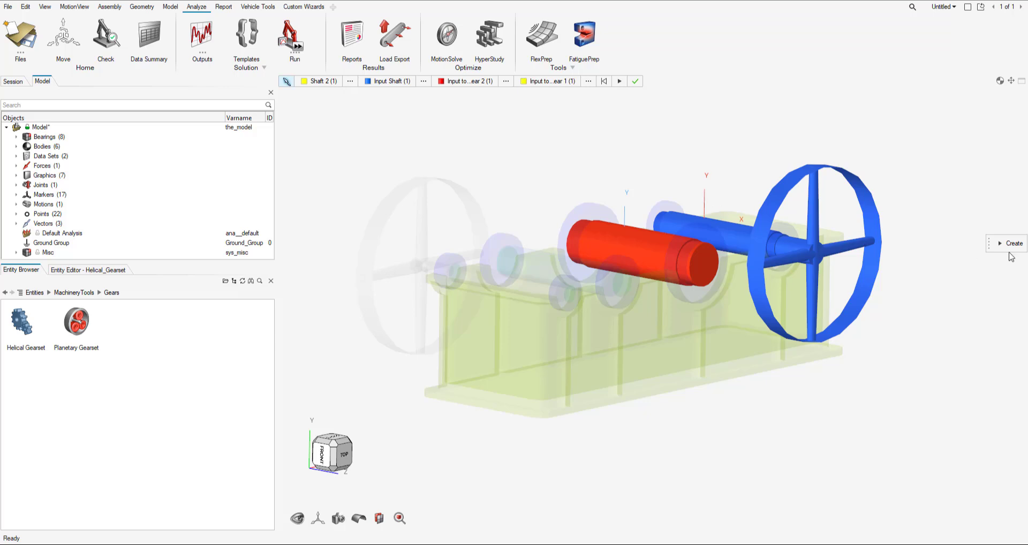
# Enter module 11 and a width of 140 for both gears of the input pair.
pyautogui.scroll(2, 941, 225)
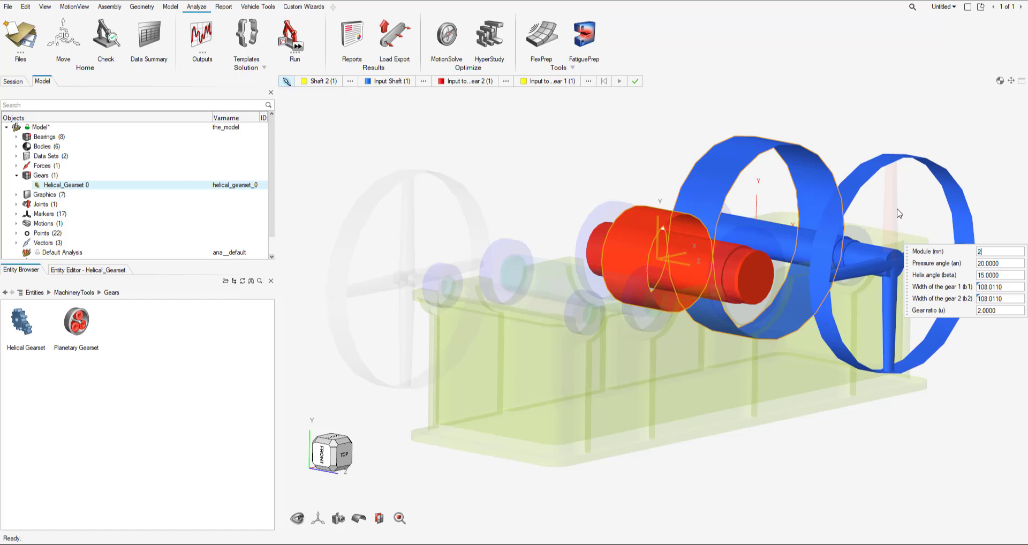
pyautogui.write('11')
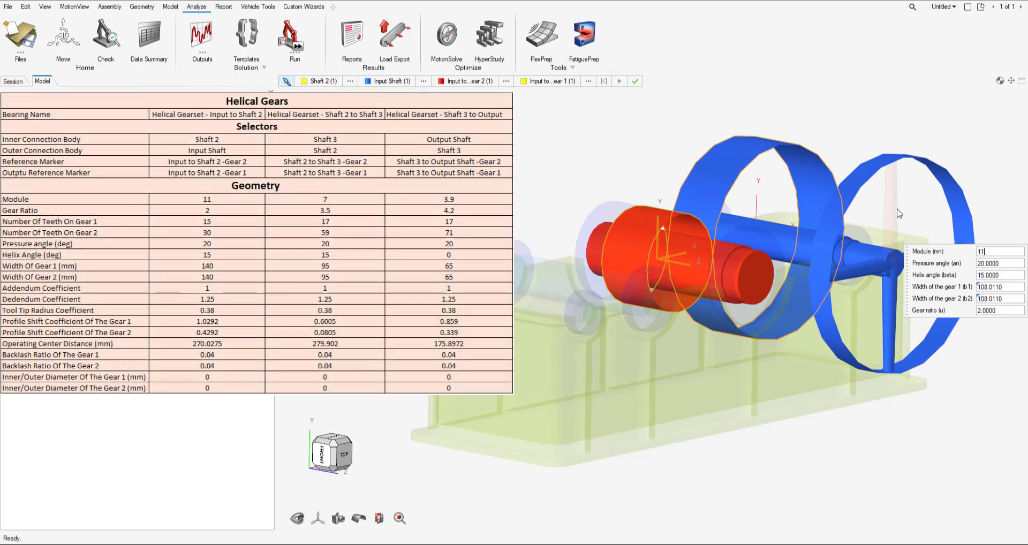
pyautogui.press('Tab')
pyautogui.press('Tab')
pyautogui.press('Tab')
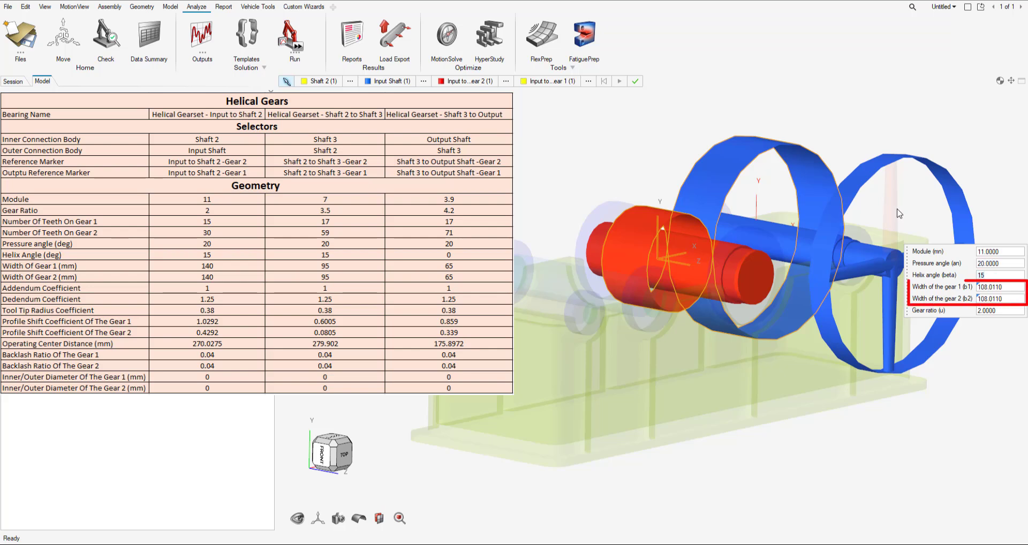
pyautogui.hotkey('ctrl', 'v')
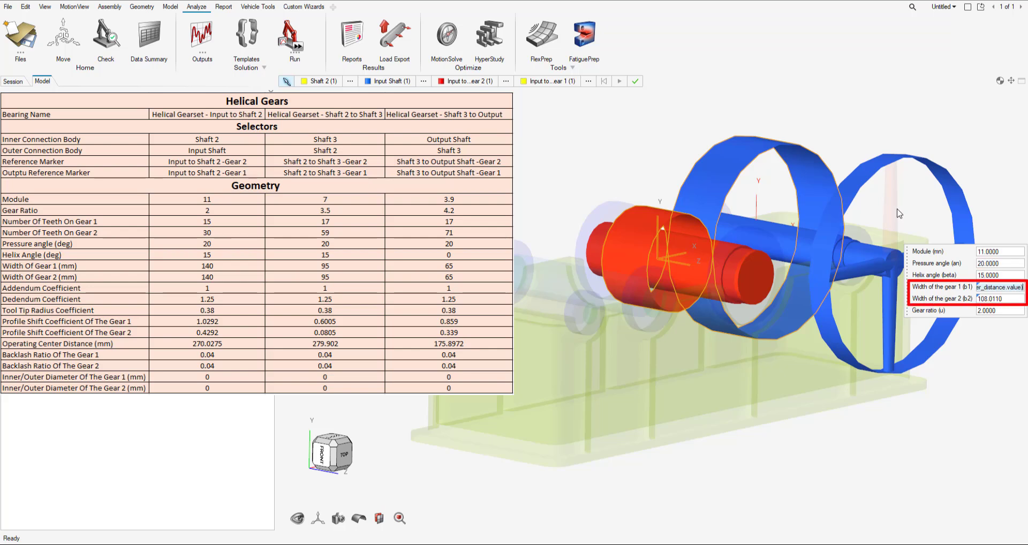
pyautogui.write('140')
pyautogui.press('Tab')
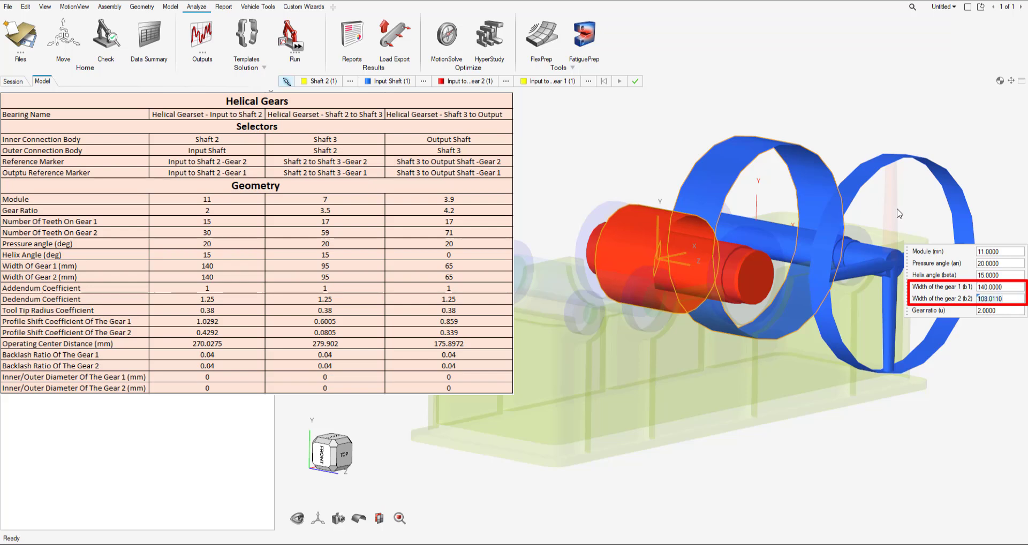
pyautogui.write('140')
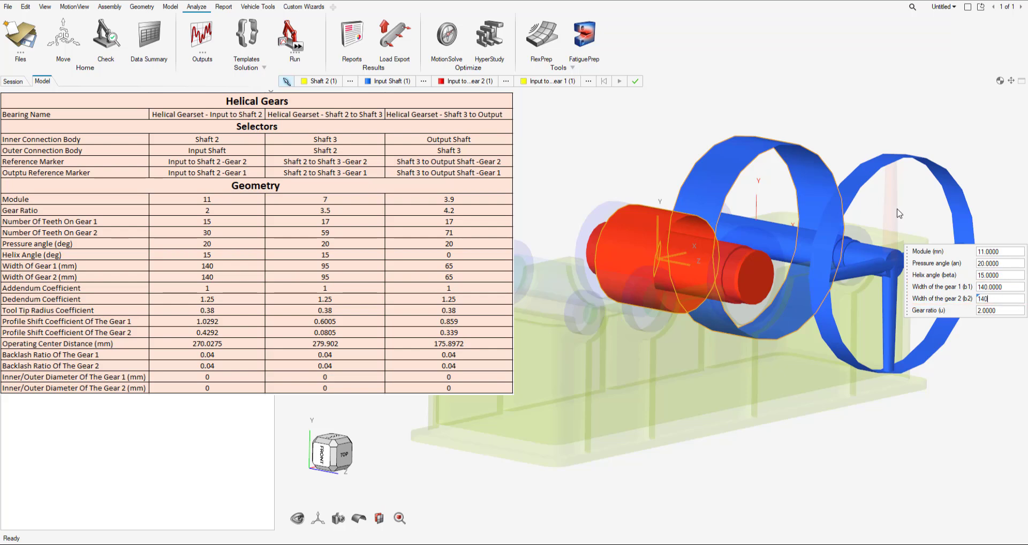
pyautogui.press('Tab')
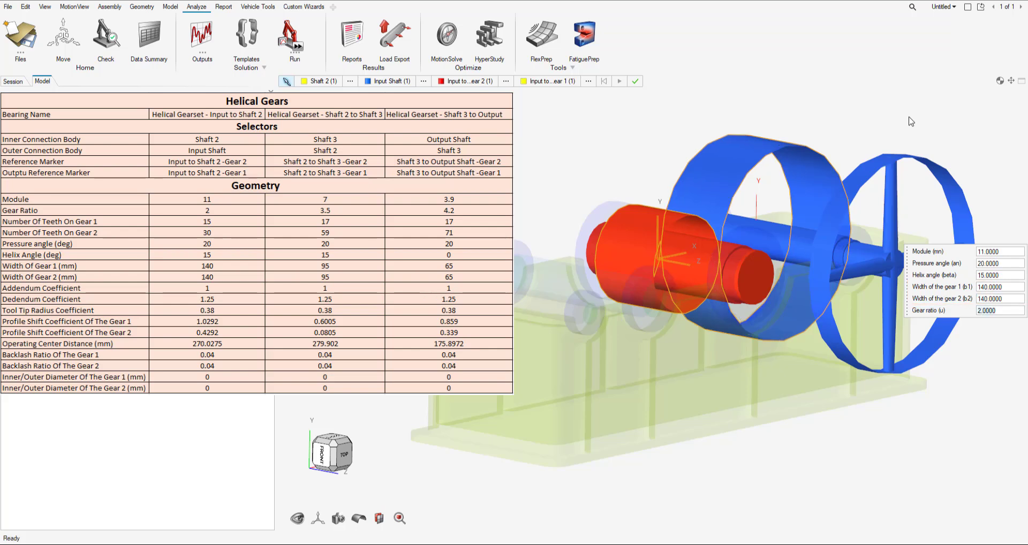
# Create the input gear pair and pick Shaft 2 with the Shaft 2 to Shaft 3 Gear 2 and Gear 1 markers.
pyautogui.click(634, 82)
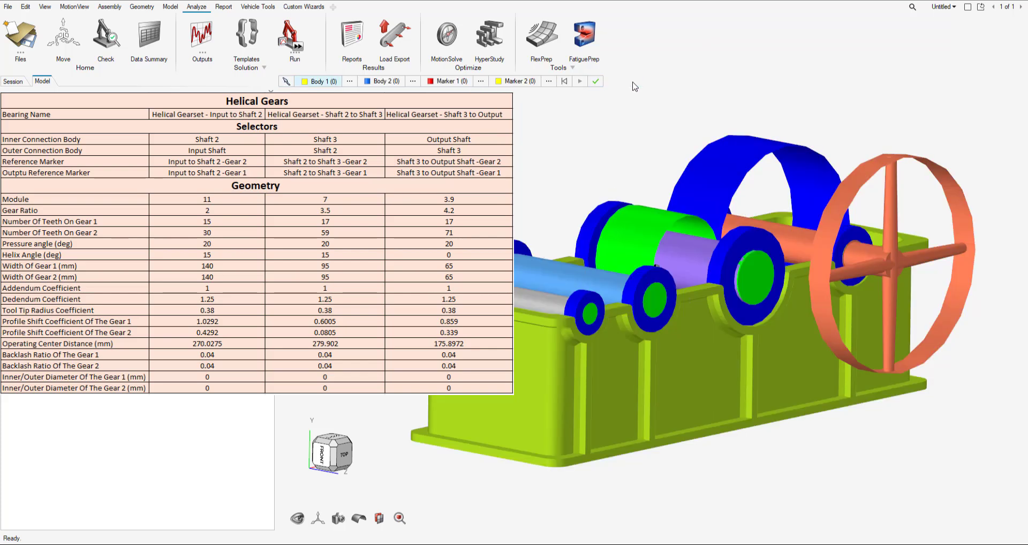
pyautogui.click(689, 266)
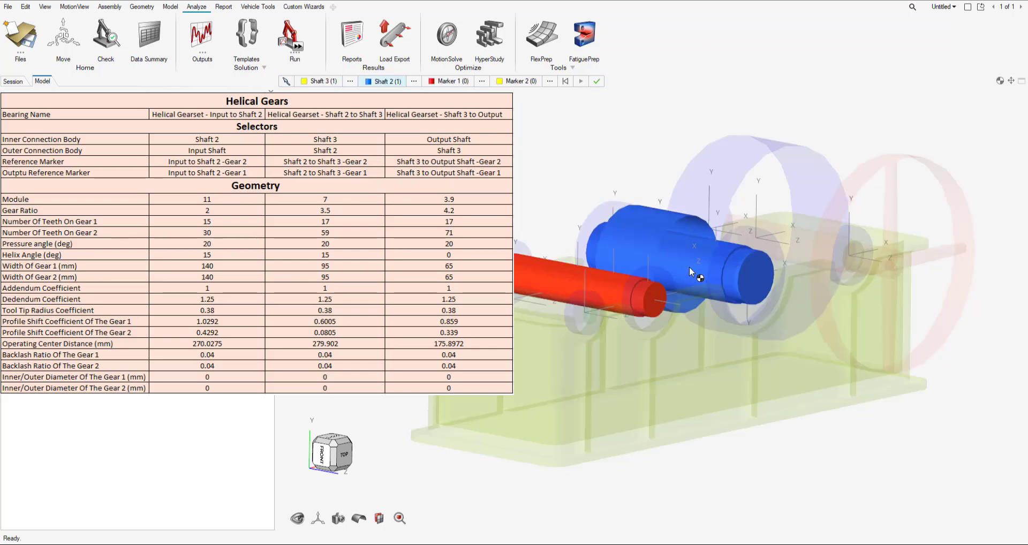
pyautogui.click(615, 264)
pyautogui.click(717, 258)
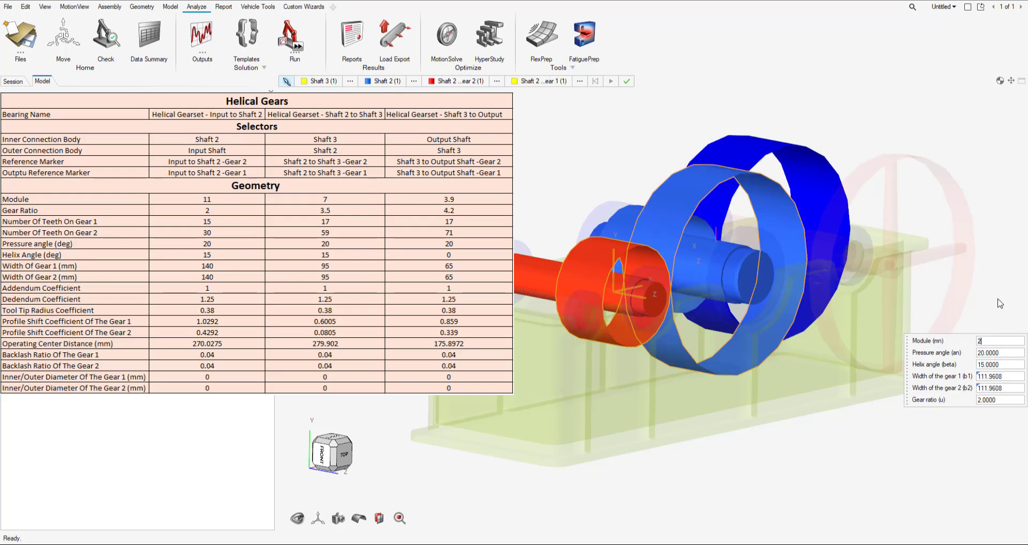
# Set module 7, both gear widths 95 and gear ratio 3.5 for the Shaft 3–Shaft 2 gearset.
pyautogui.press('Tab')
pyautogui.press('Tab')
pyautogui.press('Tab')
pyautogui.write('95')
pyautogui.press('Tab')
pyautogui.write('95')
pyautogui.press('Tab')
pyautogui.write('3.5')
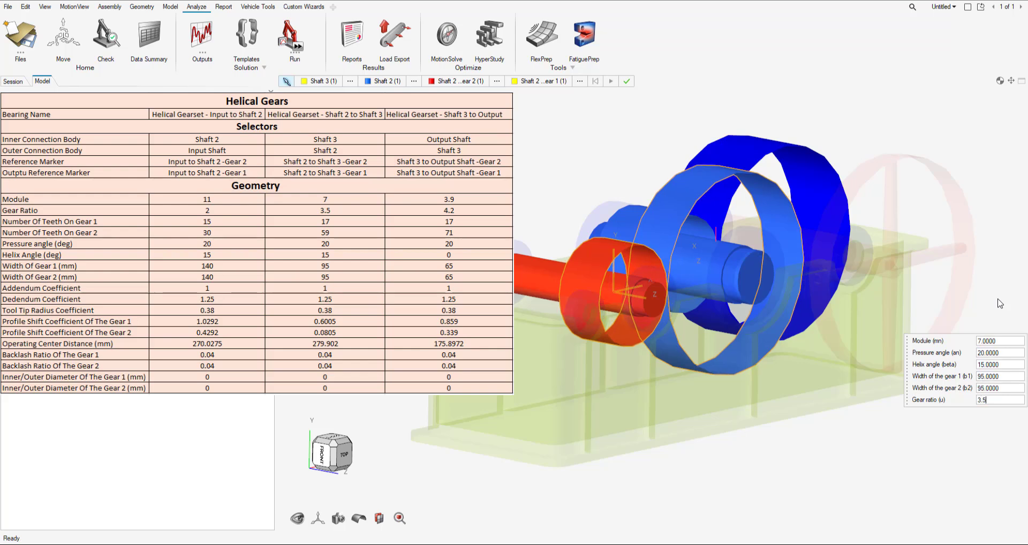
pyautogui.press('Tab')
# Create the Shaft 2–Shaft 3 gear pair and pick the Shaft 3 to Output Gear 2 and Gear 1 markers.
pyautogui.click(626, 80)
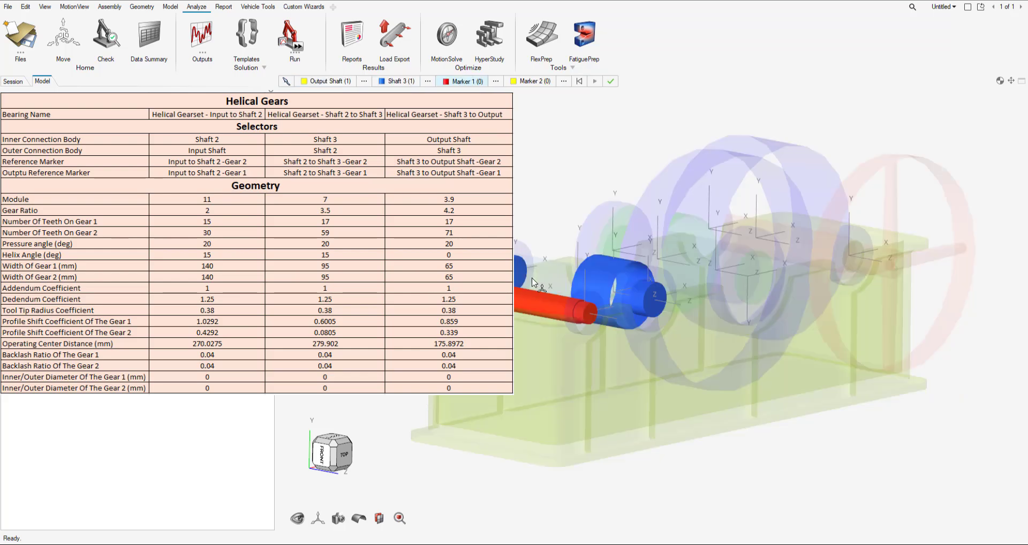
pyautogui.click(520, 292)
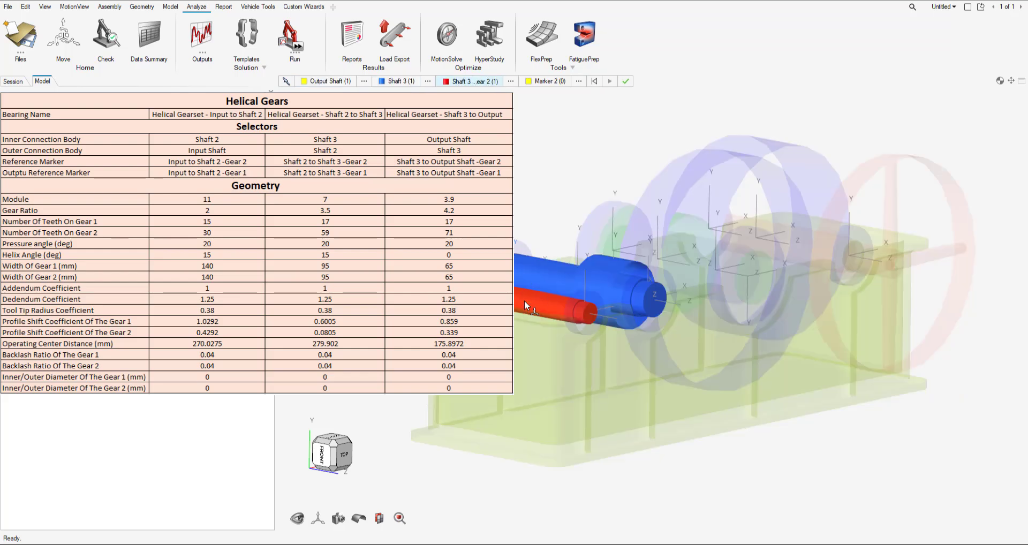
pyautogui.click(577, 272)
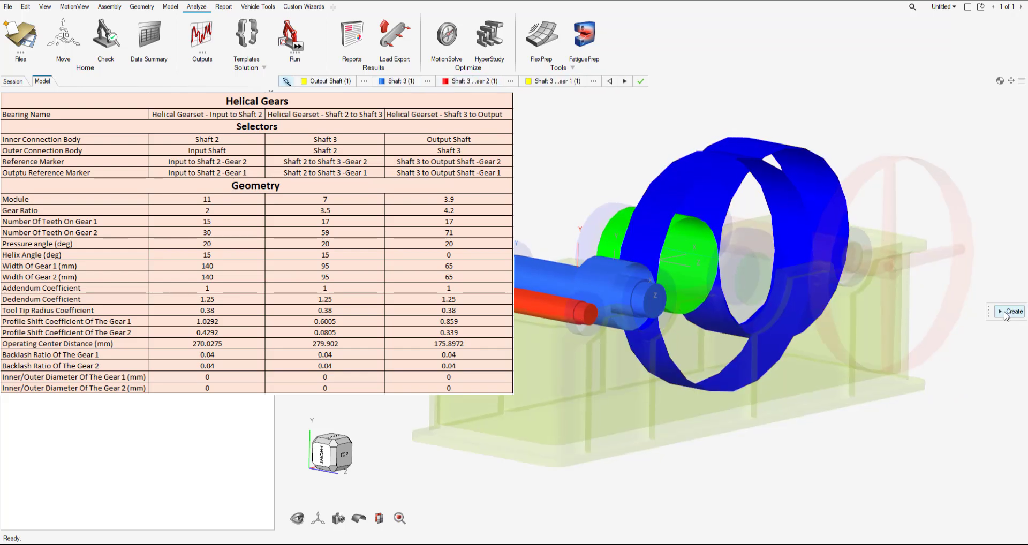
# Enter module 3.9, helix angle 0, gear widths 65 and the gear ratio, then create the gearset.
pyautogui.press('Tab')
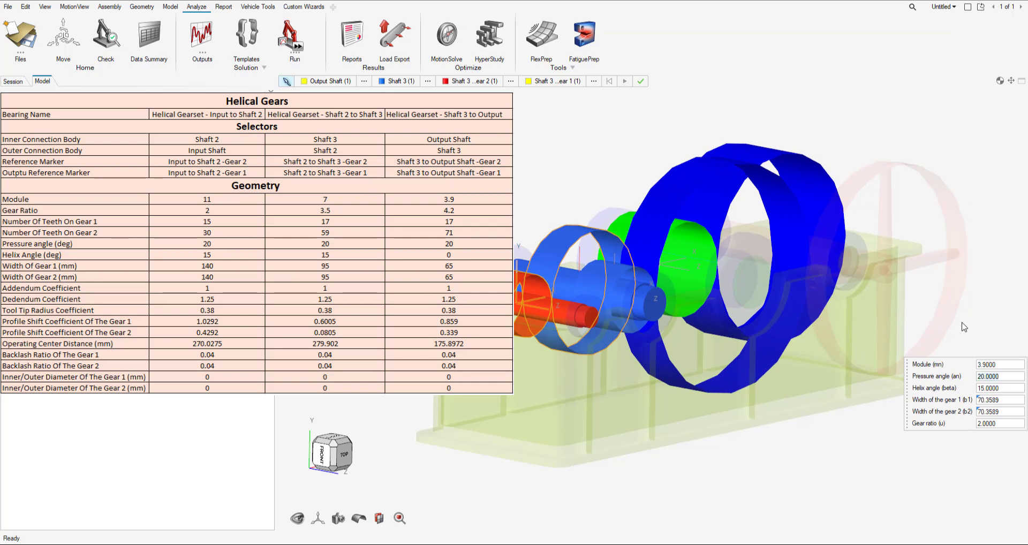
pyautogui.press('Tab')
pyautogui.write('0')
pyautogui.press('Tab')
pyautogui.write('65')
pyautogui.press('Tab')
pyautogui.write('65')
pyautogui.press('Tab')
pyautogui.write('2')
pyautogui.press('Return')
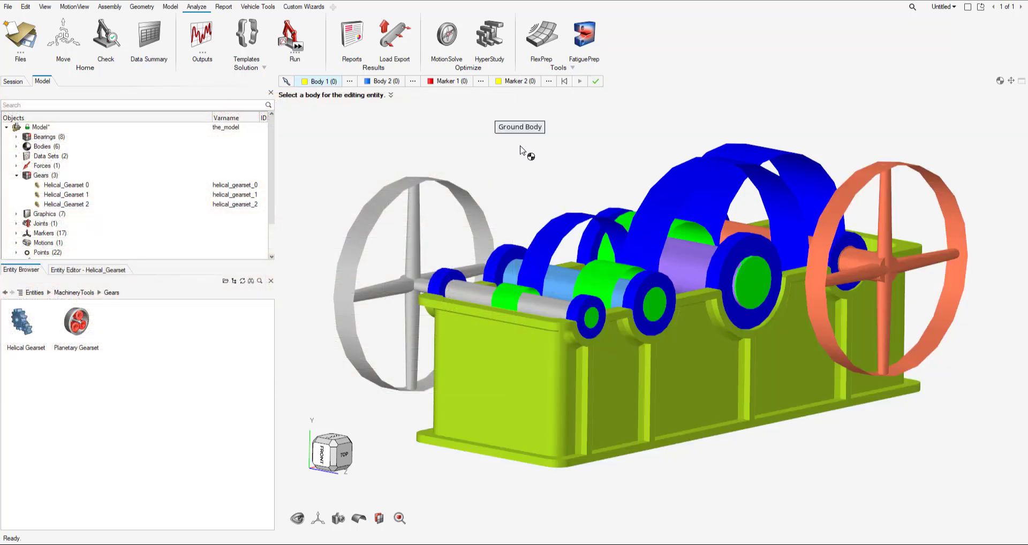
pyautogui.moveTo(527, 155); pyautogui.dragTo(583, 323, button='middle')
pyautogui.scroll(-3, 582, 324)
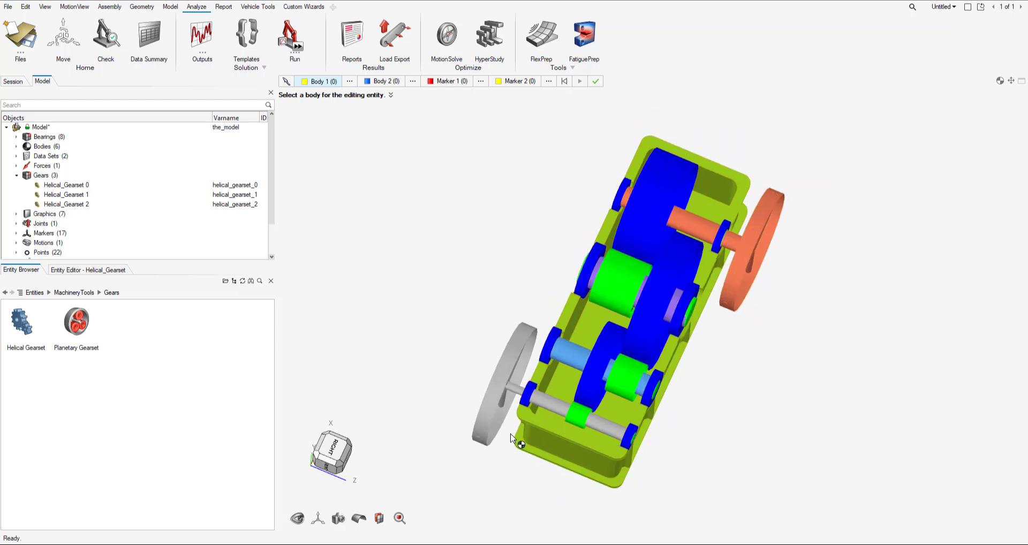
pyautogui.moveTo(600, 107)
pyautogui.mouseDown(button='middle')
pyautogui.moveTo(535, 240)
pyautogui.moveTo(435, 284)
pyautogui.moveTo(729, 388)
pyautogui.mouseUp(button='middle')
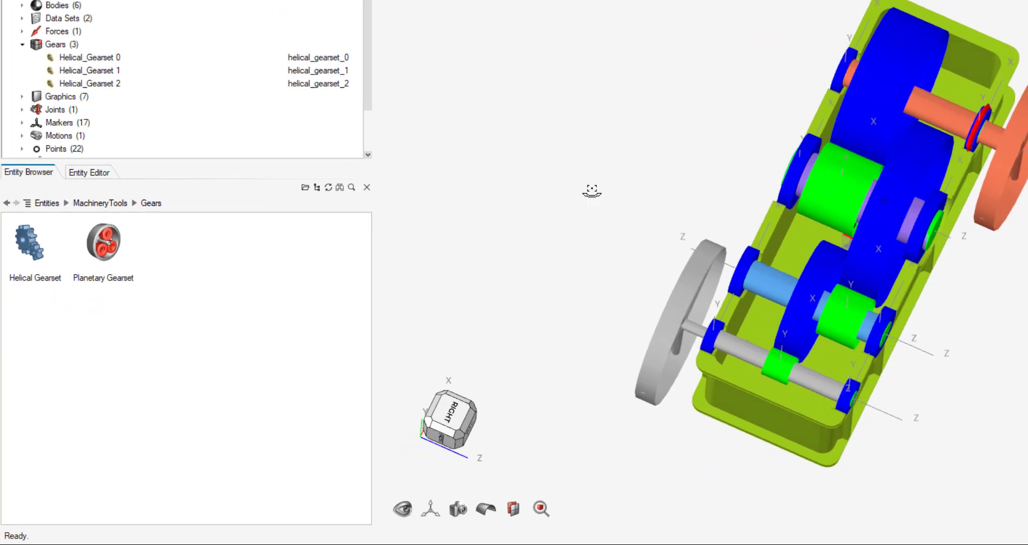
pyautogui.moveTo(990, 333); pyautogui.dragTo(652, 353, button='middle')
# Relabel the first gearset 'Helical Gearset - Input to Shaft 2'.
pyautogui.scroll(3, 651, 353)
pyautogui.click(177, 57)
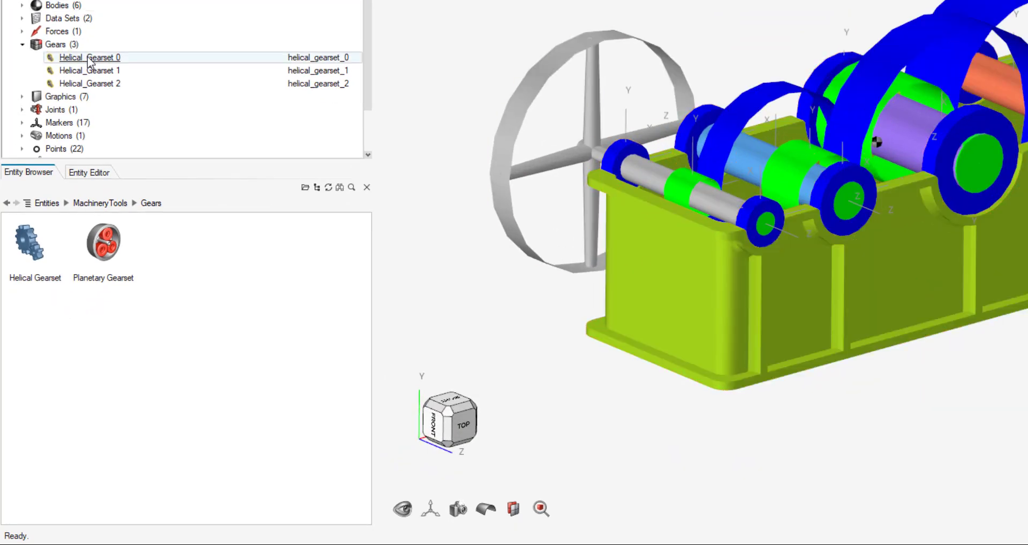
pyautogui.click(158, 172)
pyautogui.doubleClick(247, 234)
pyautogui.write('Helical Gearset - Input to Shaft 2')
pyautogui.press('Return')
# Relabel the other gearsets 'Helical Gearset - Shaft 2 to Shaft 3' and 'Helical Gearset - Shaft 3 to Output'.
pyautogui.click(177, 70)
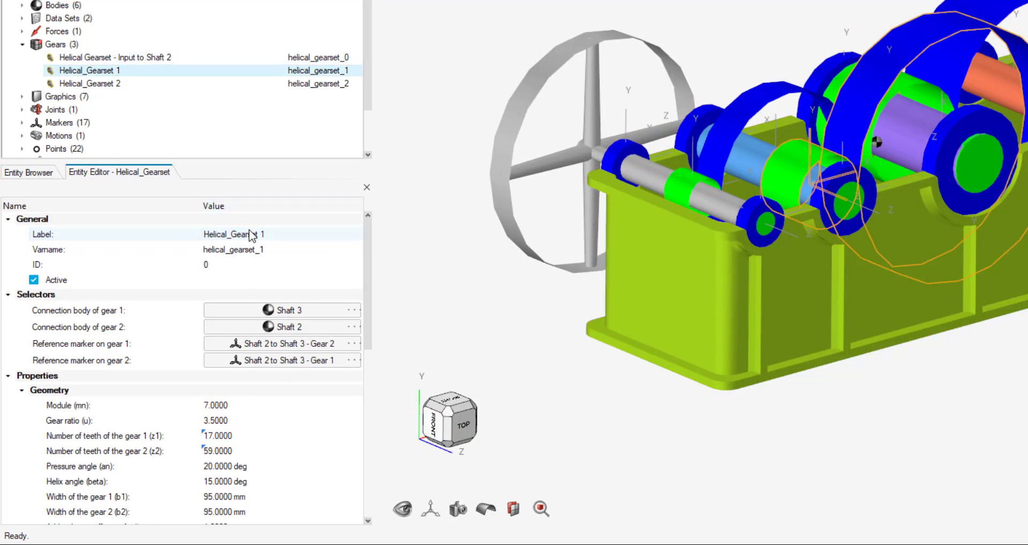
pyautogui.doubleClick(252, 234)
pyautogui.write('Helical Gearset - Shaft 2 to Shaft 3')
pyautogui.press('Return')
pyautogui.click(124, 83)
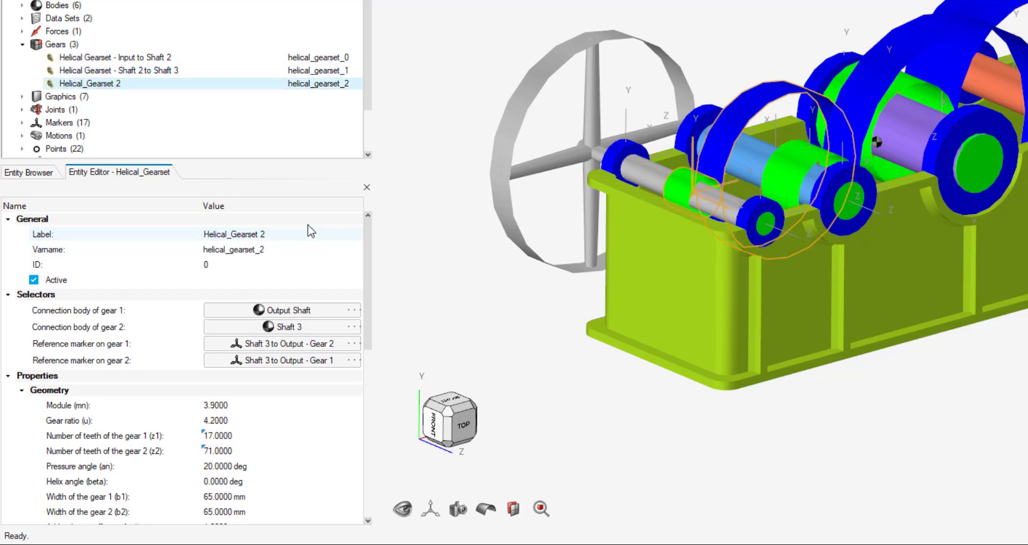
pyautogui.doubleClick(258, 234)
pyautogui.write('Helical Gearset - Shaft 3 to Output')
pyautogui.press('Return')
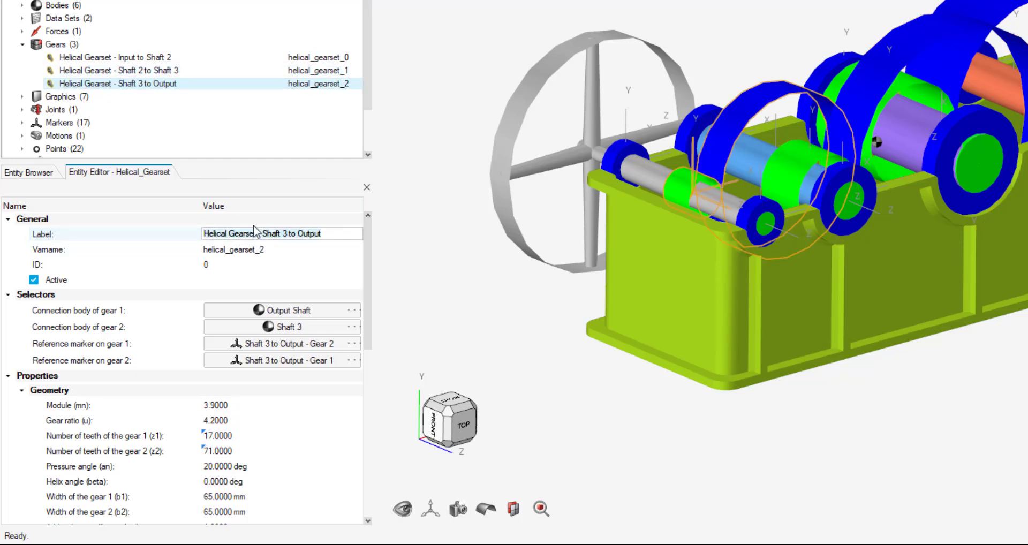
pyautogui.click(161, 57)
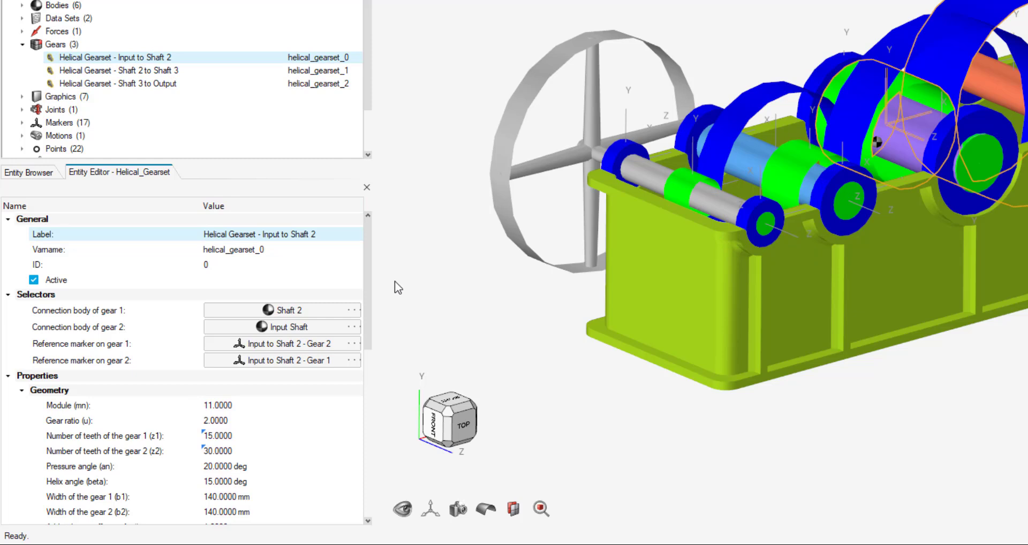
pyautogui.moveTo(370, 270); pyautogui.dragTo(362, 330)
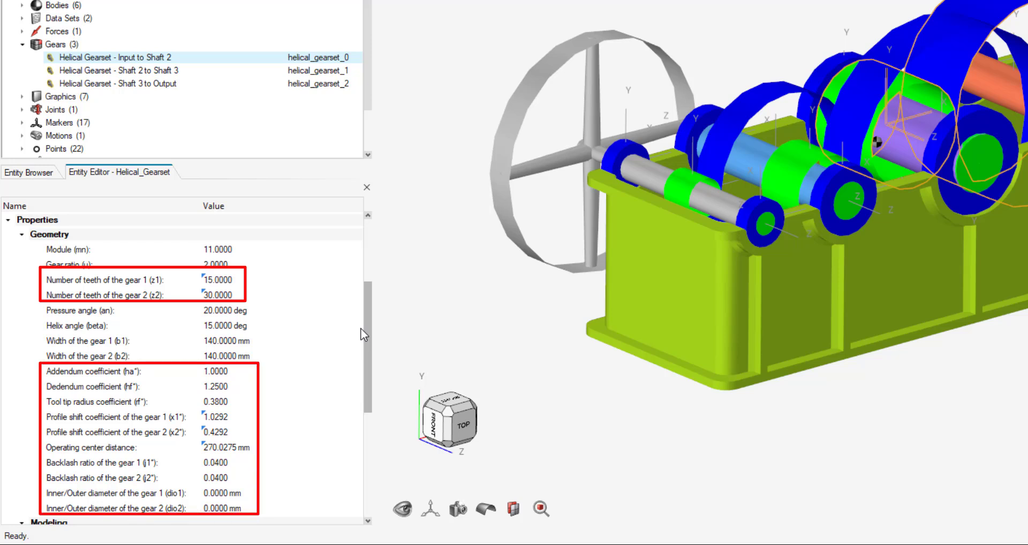
pyautogui.scroll(-1, 361, 334)
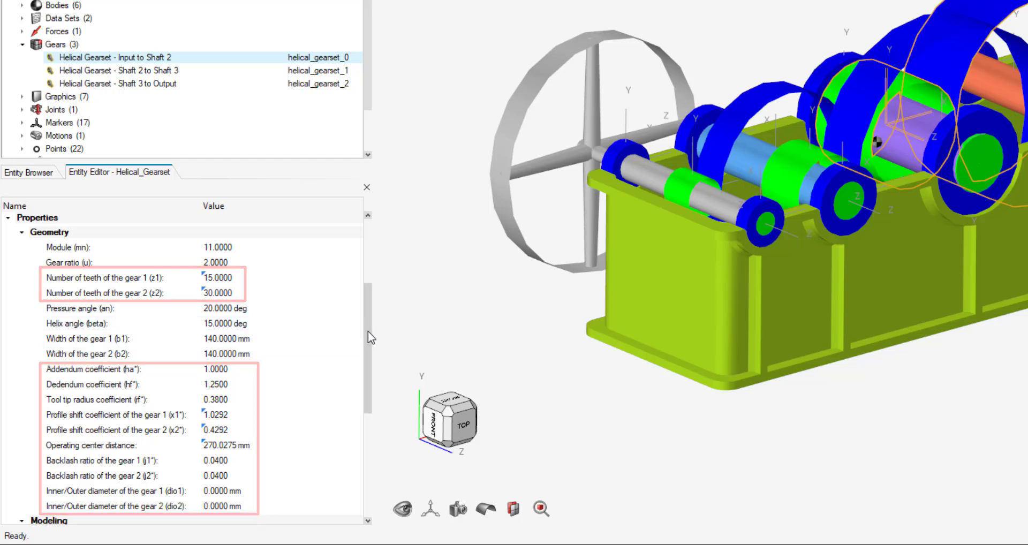
pyautogui.moveTo(367, 331); pyautogui.dragTo(366, 404)
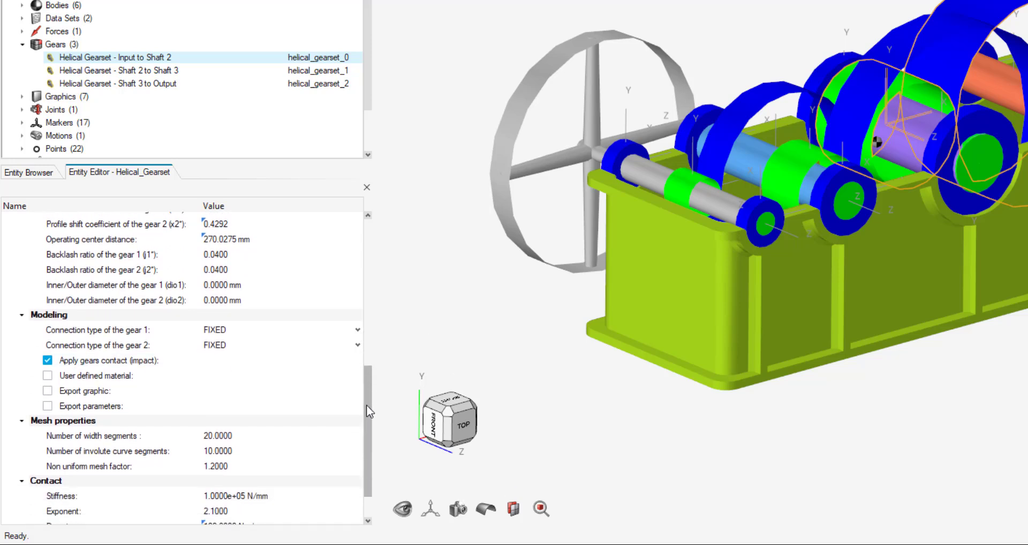
pyautogui.click(267, 330)
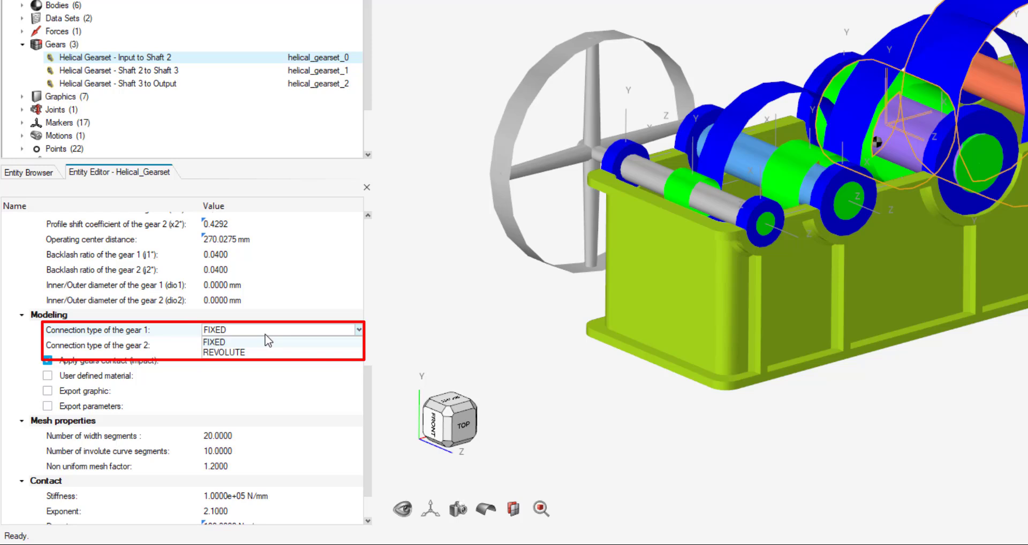
pyautogui.click(268, 341)
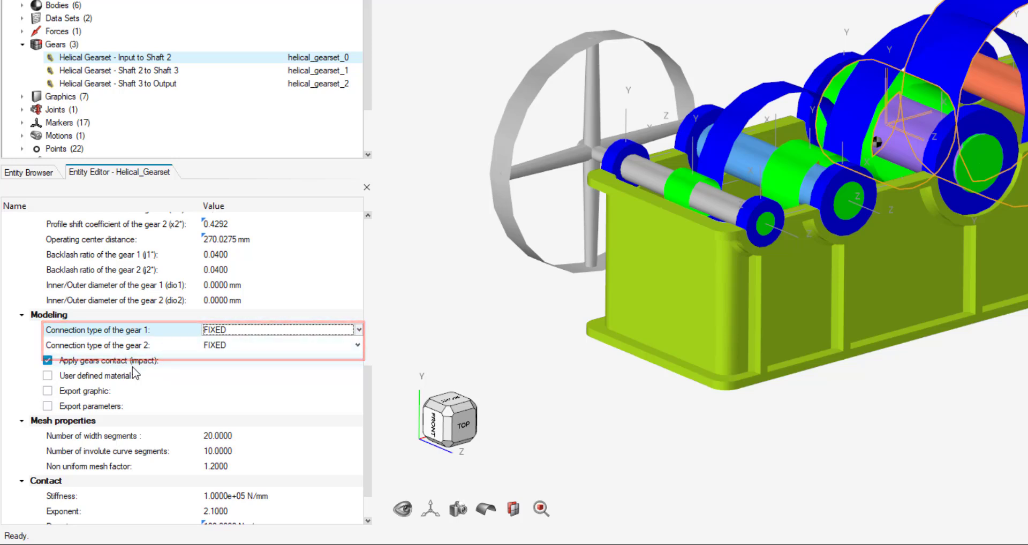
pyautogui.scroll(-2, 368, 429)
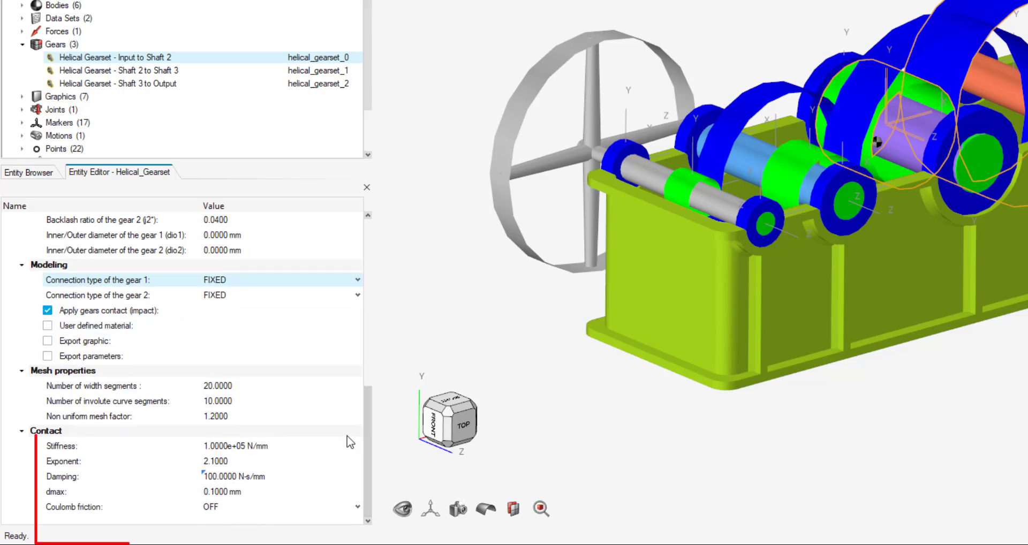
pyautogui.click(259, 507)
pyautogui.click(257, 509)
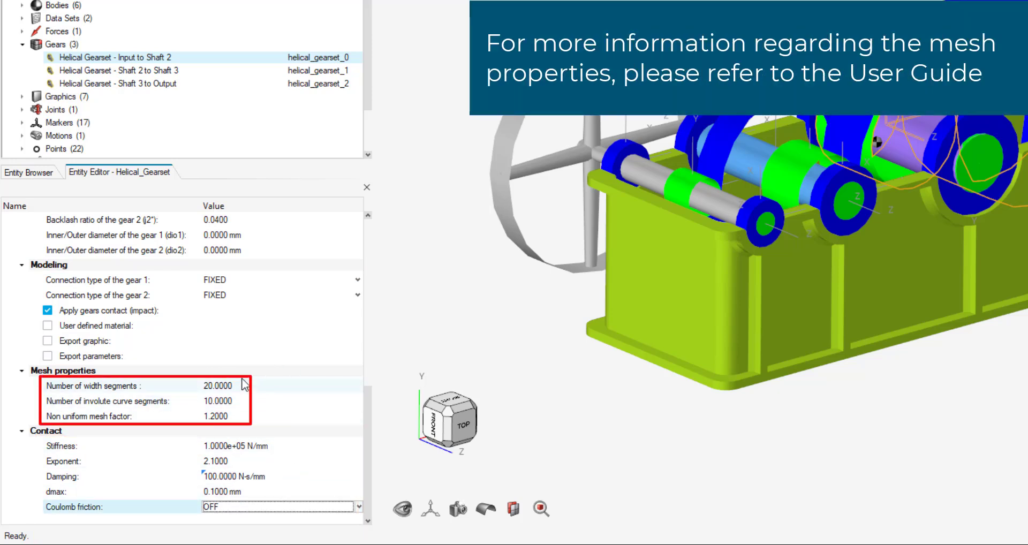
pyautogui.click(47, 326)
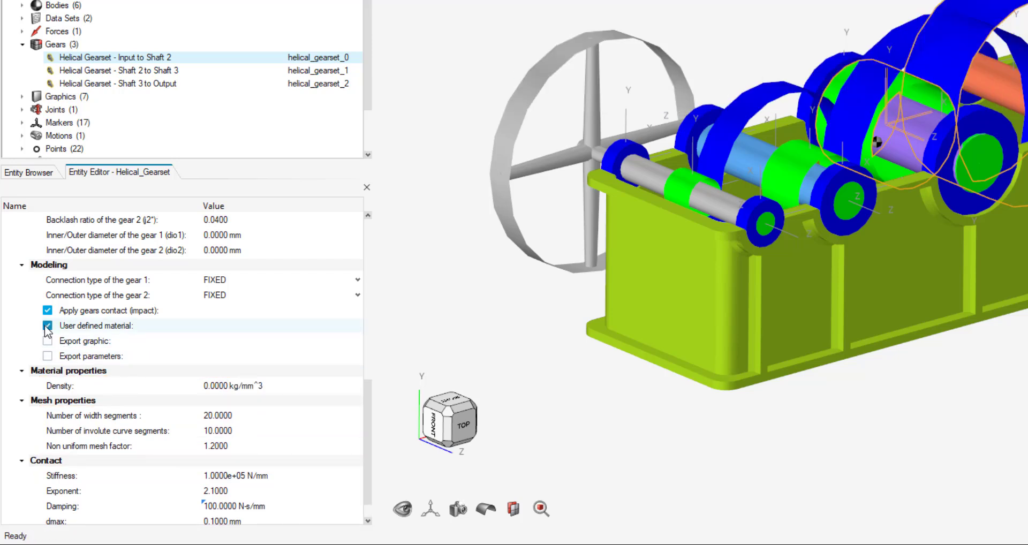
pyautogui.click(47, 326)
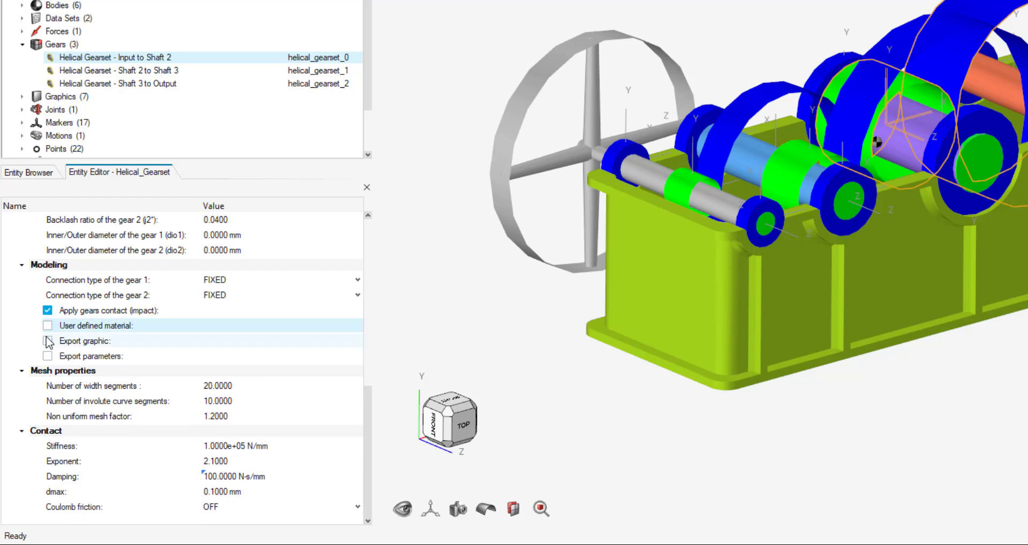
pyautogui.scroll(10, 155, 327)
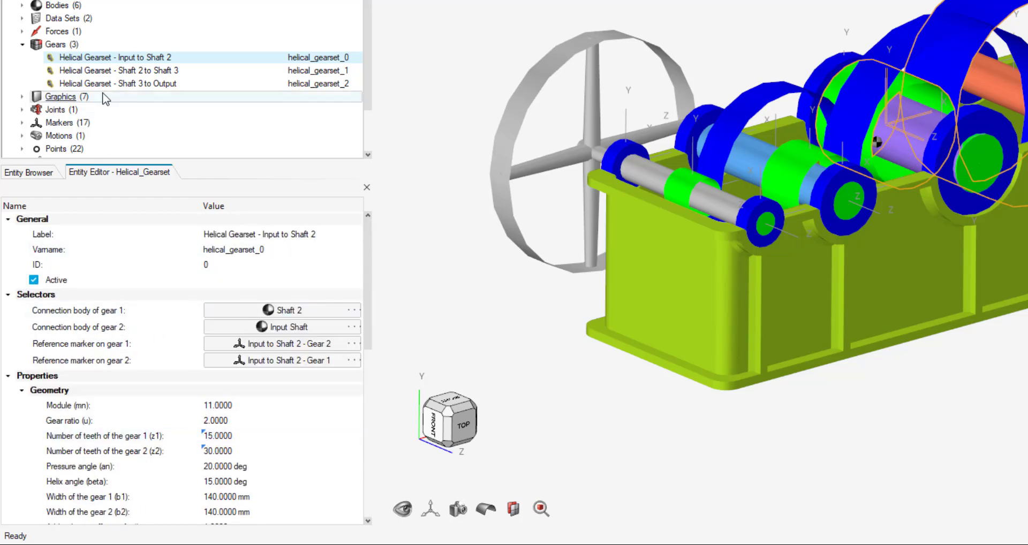
pyautogui.click(106, 76)
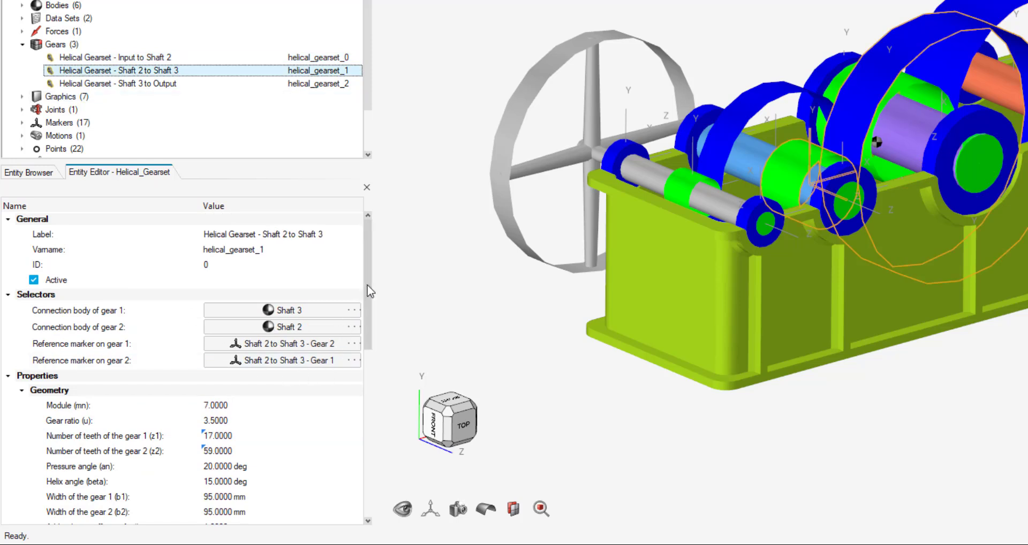
pyautogui.moveTo(368, 291); pyautogui.dragTo(373, 353)
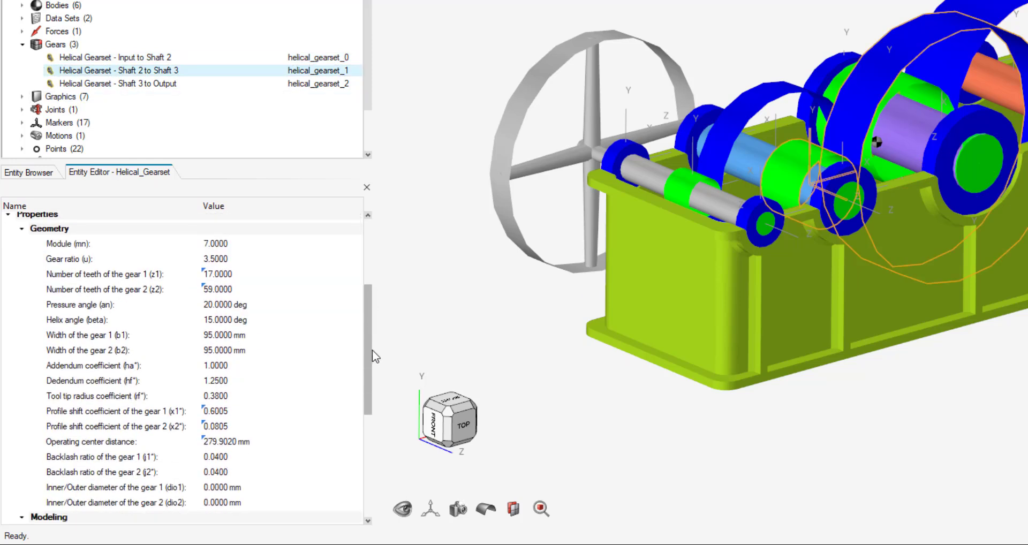
pyautogui.click(166, 84)
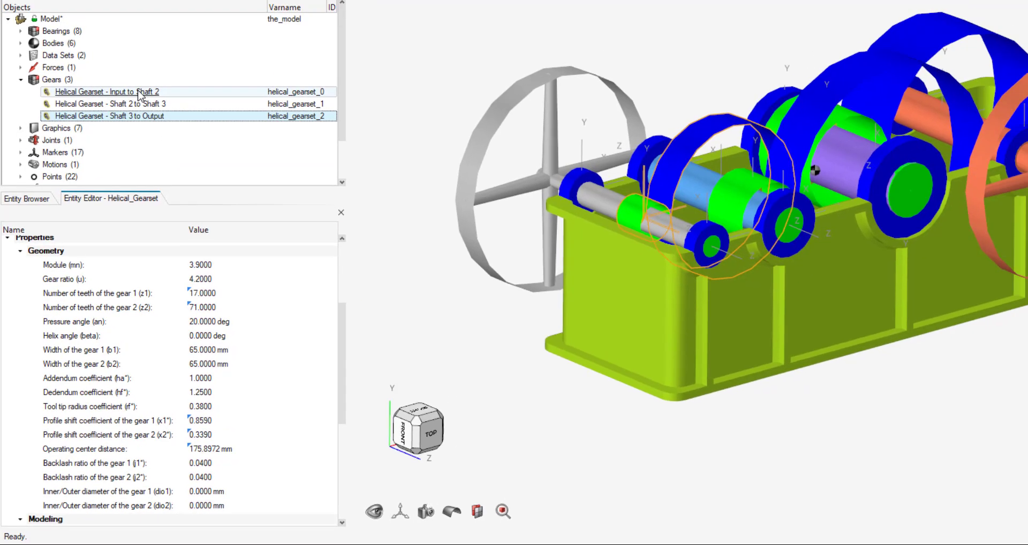
pyautogui.click(149, 58)
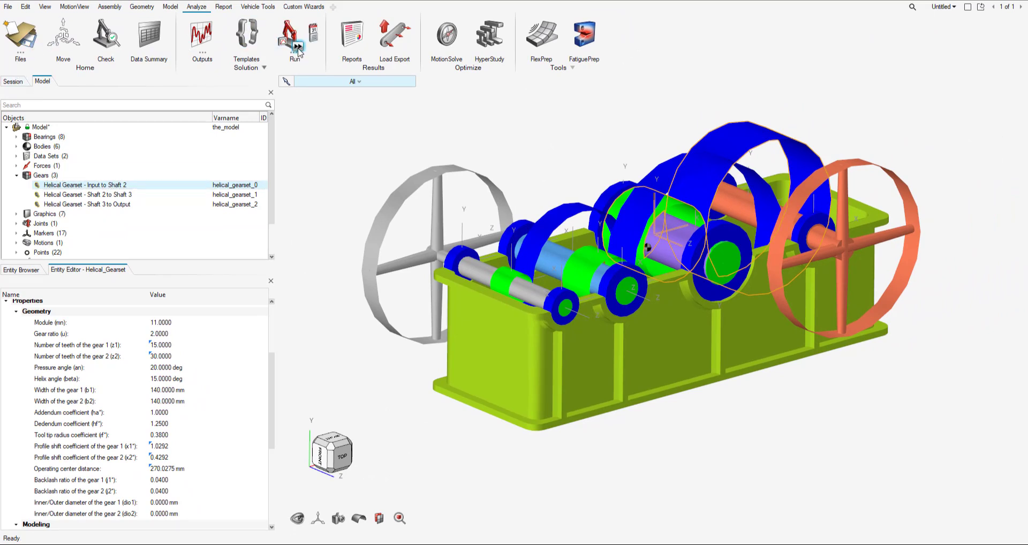
# Solve Reduction_Gearbox_gears_added in MotionSolve, close the finished solver view, and show Run History.
pyautogui.click(297, 48)
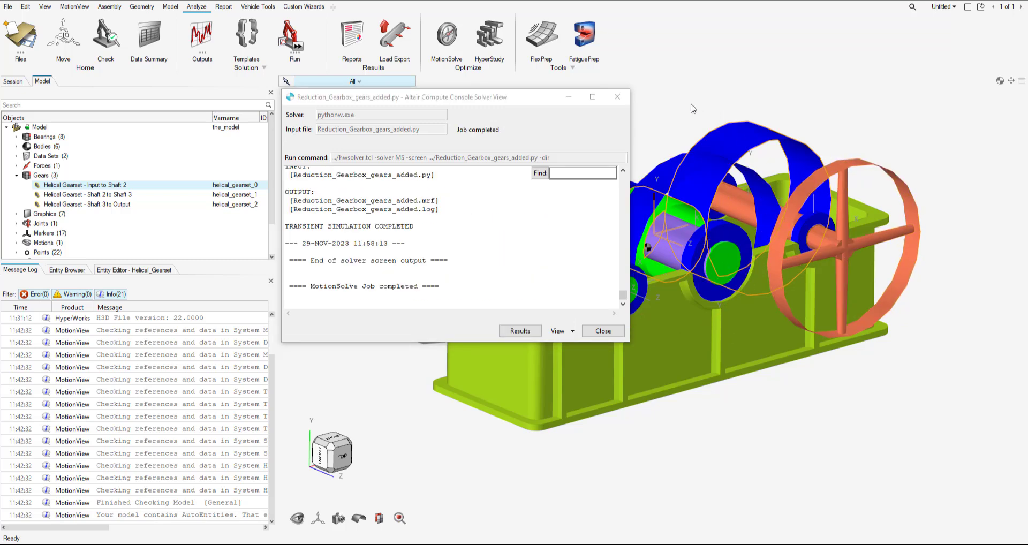
pyautogui.click(617, 96)
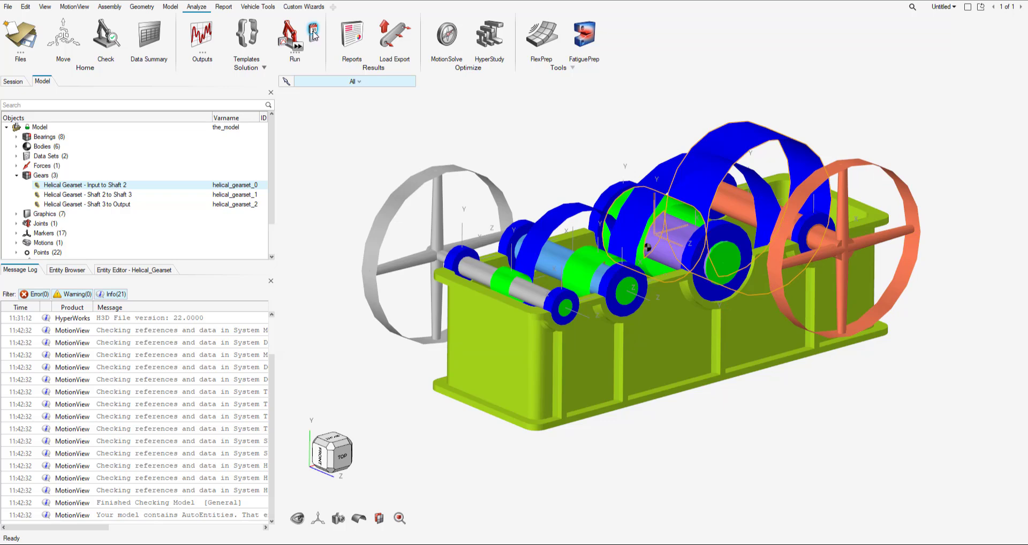
pyautogui.click(313, 33)
# Animate the completed Reduction_Gearbox_gears_added run in HyperView and play it.
pyautogui.scroll(-10, 570, 178)
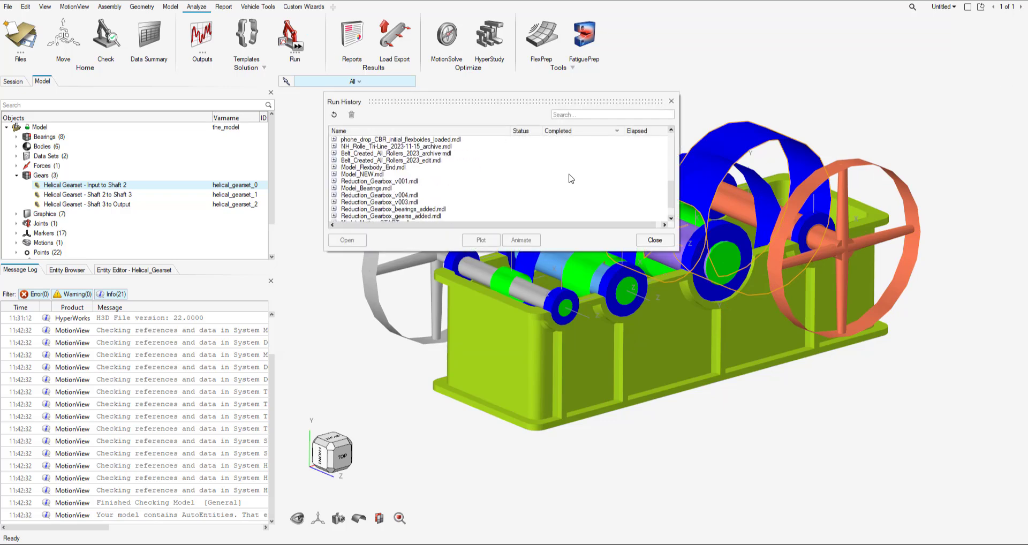
pyautogui.click(333, 195)
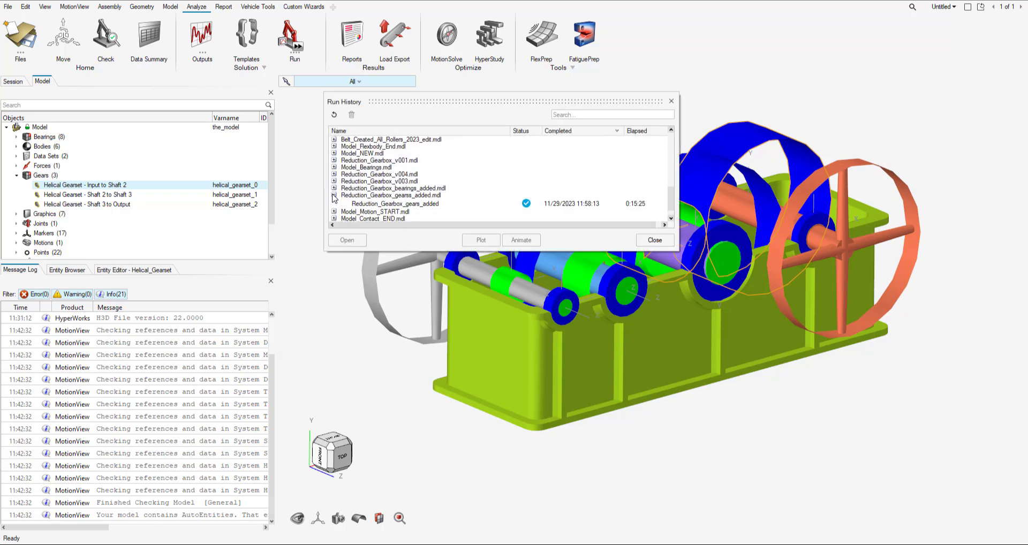
pyautogui.click(416, 204)
pyautogui.click(514, 240)
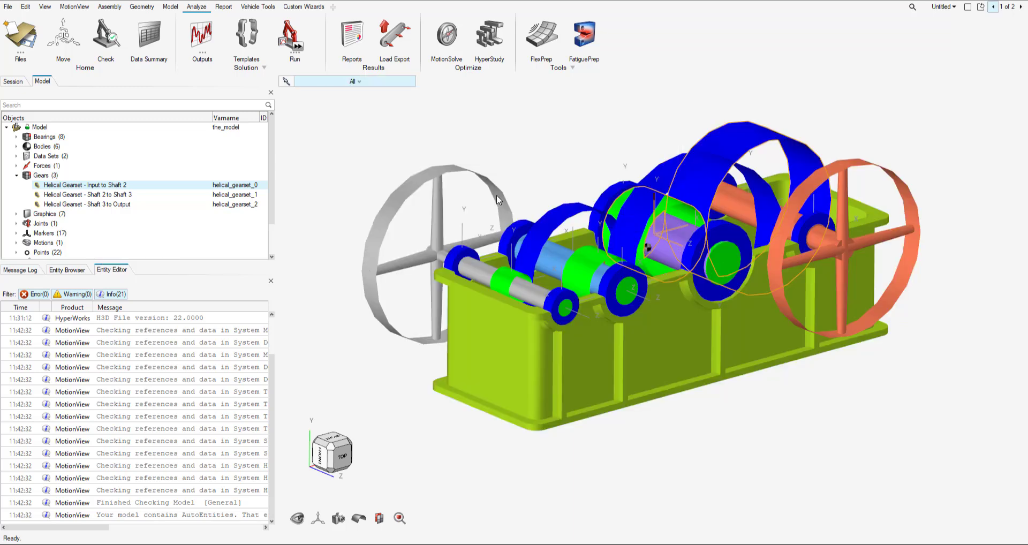
pyautogui.click(467, 517)
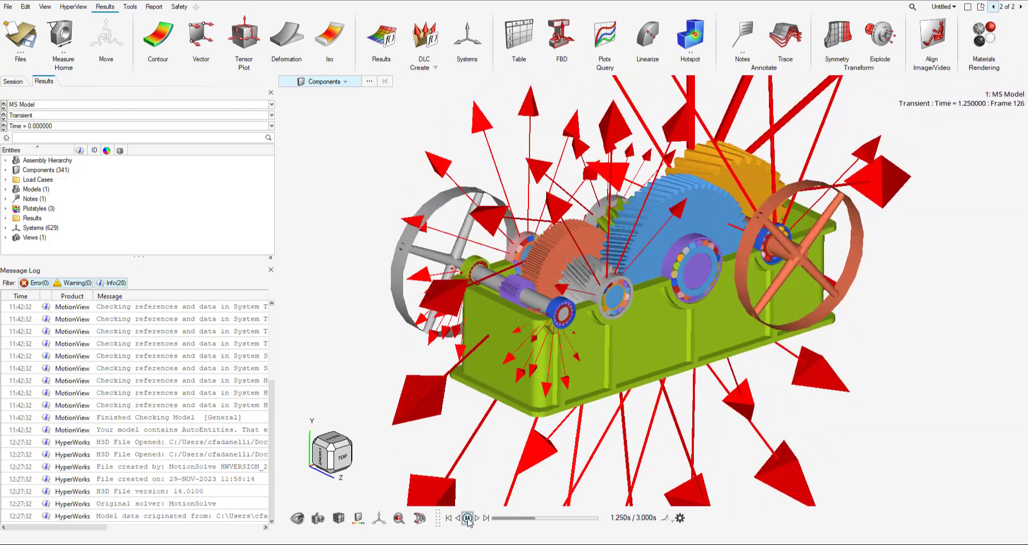
pyautogui.scroll(-2, 498, 368)
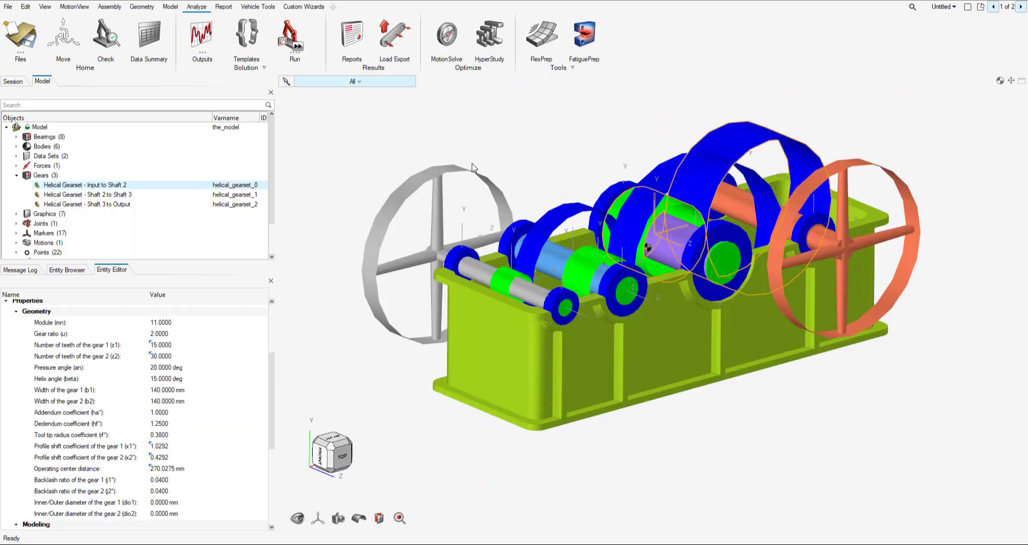
# Send the completed Reduction_Gearbox_gears_added run from Run History to HyperGraph with Plot.
pyautogui.click(312, 31)
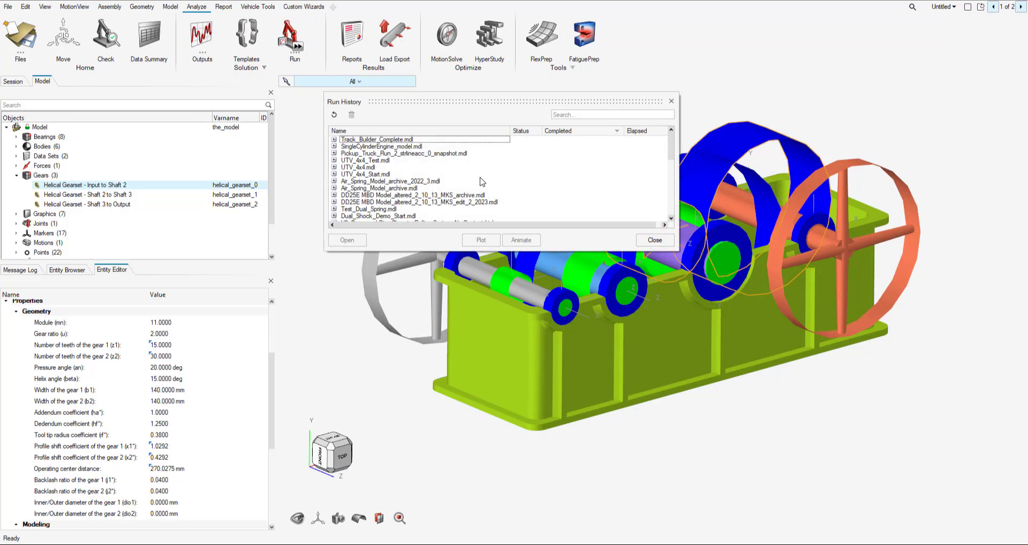
pyautogui.moveTo(673, 155); pyautogui.dragTo(674, 214)
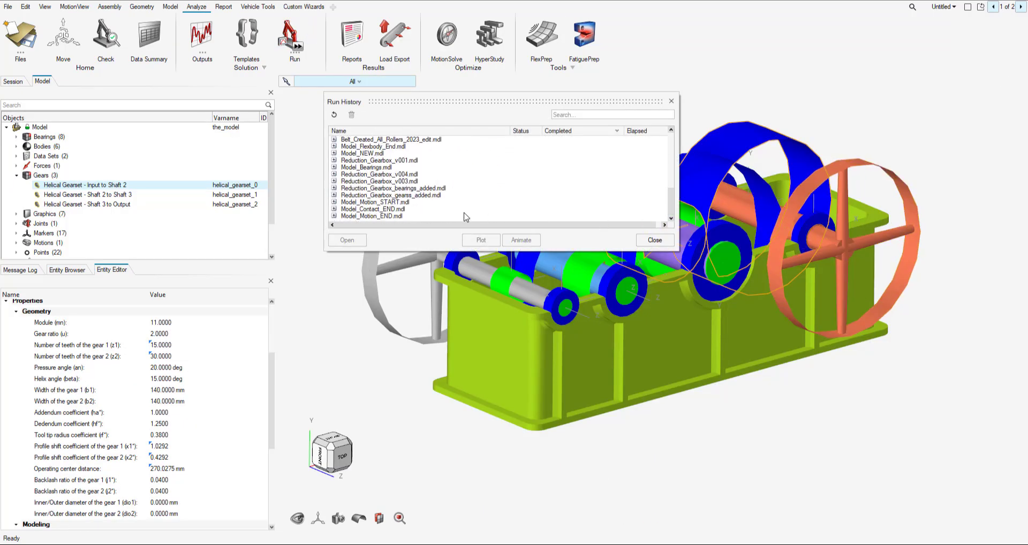
pyautogui.click(333, 195)
pyautogui.click(396, 204)
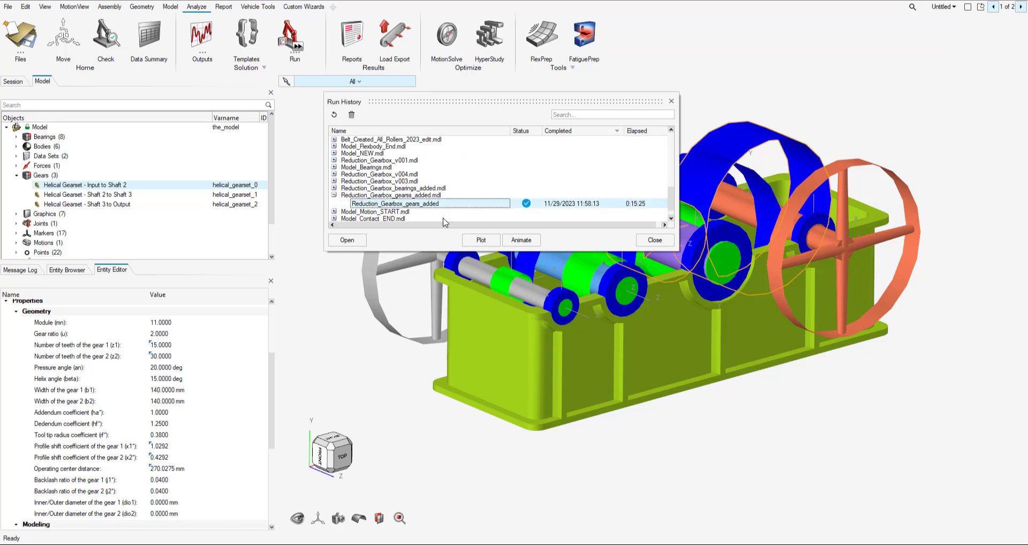
pyautogui.click(492, 242)
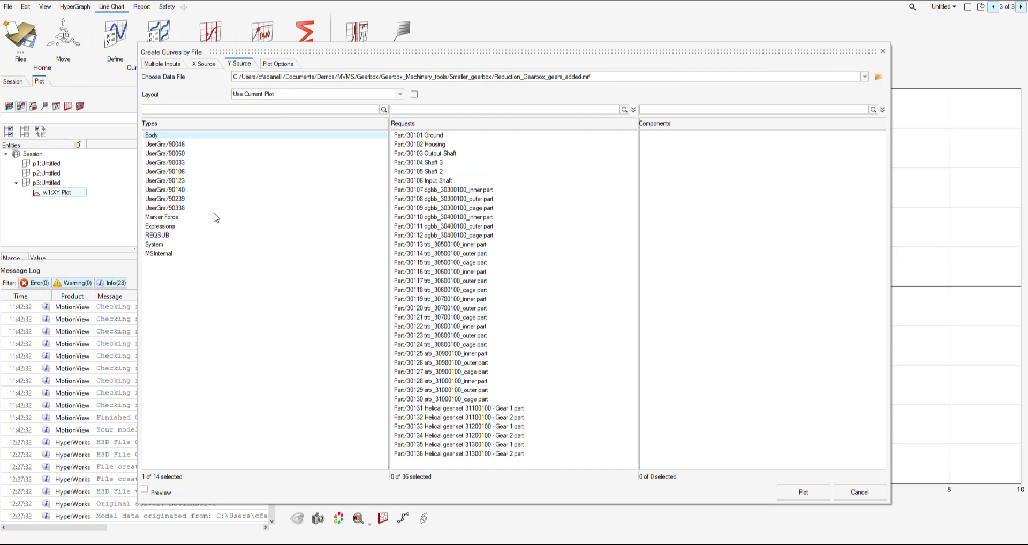
# Plot F2 reaction forces of REQ/2, REQ/31 and REQ/60 from Expressions, then close the dialog.
pyautogui.click(168, 226)
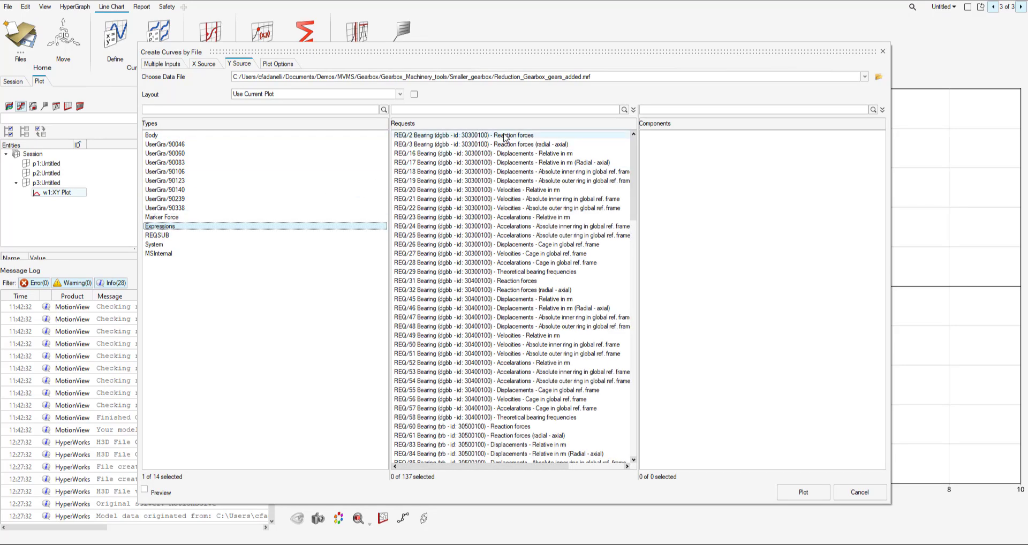
pyautogui.click(515, 136)
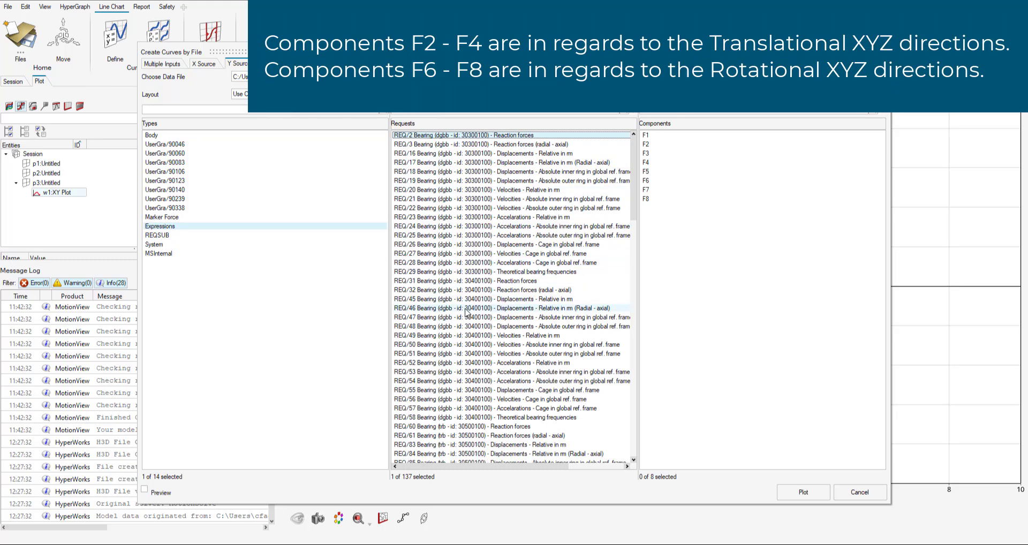
pyautogui.keyDown('ctrl'); pyautogui.click(475, 280); pyautogui.keyUp('ctrl')
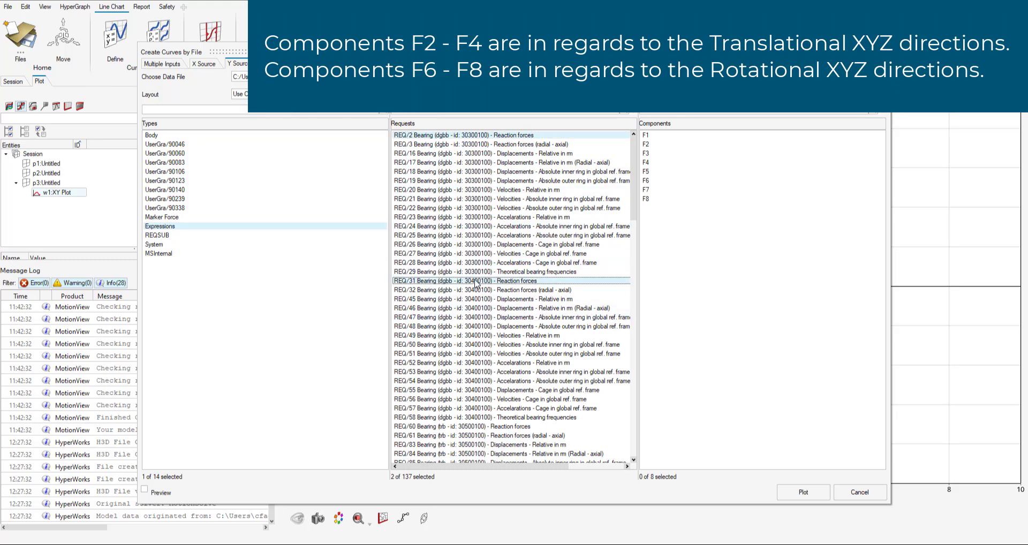
pyautogui.keyDown('ctrl'); pyautogui.click(505, 425); pyautogui.keyUp('ctrl')
pyautogui.click(646, 144)
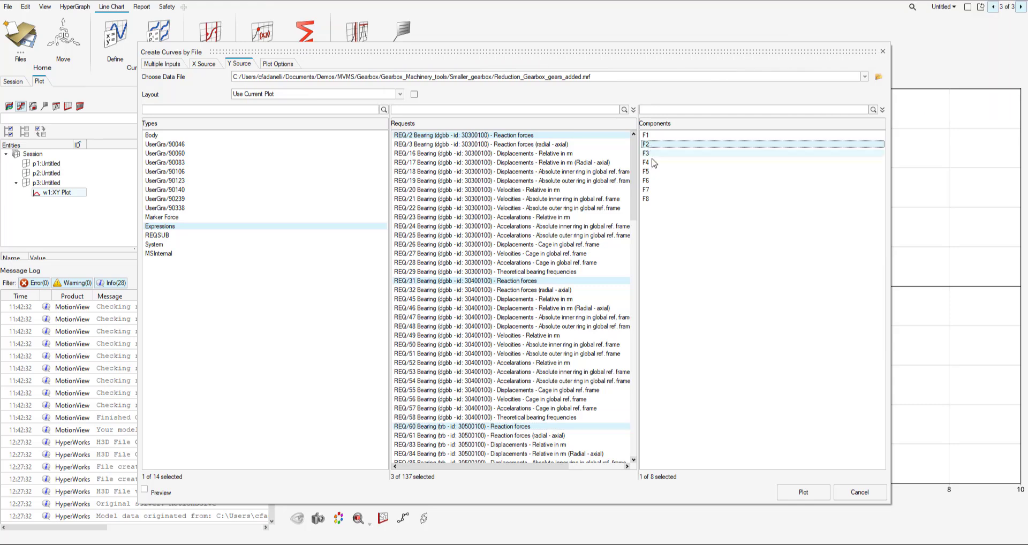
pyautogui.click(794, 493)
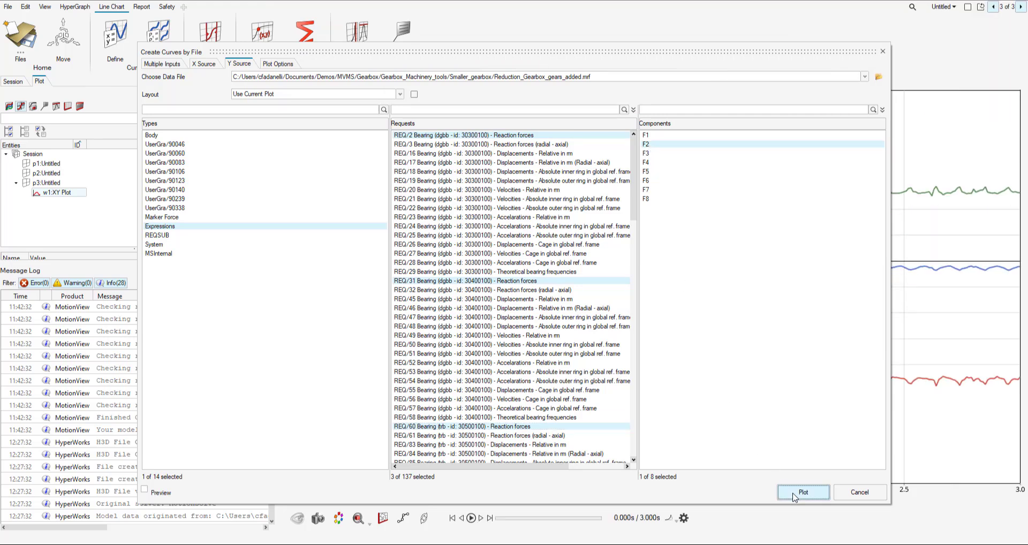
pyautogui.click(882, 51)
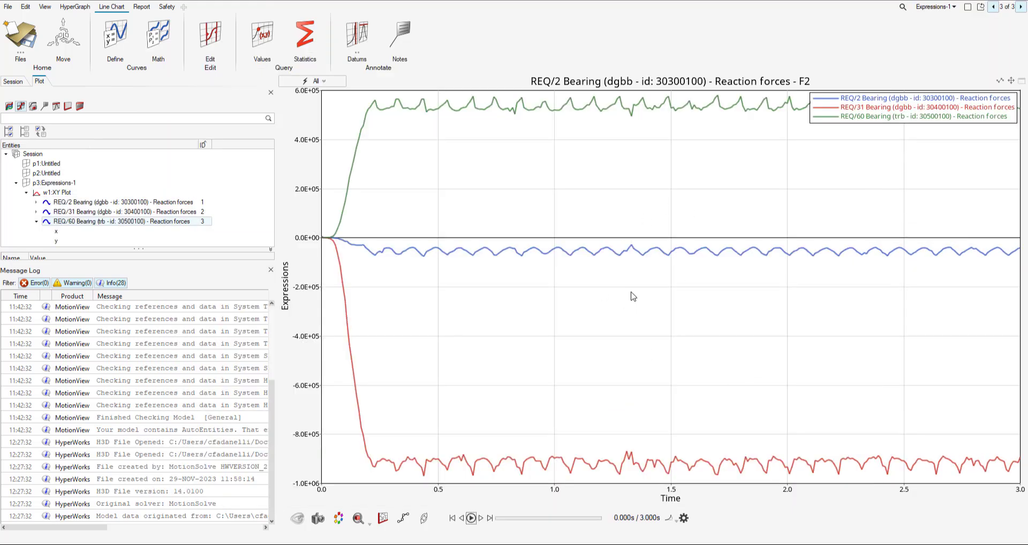